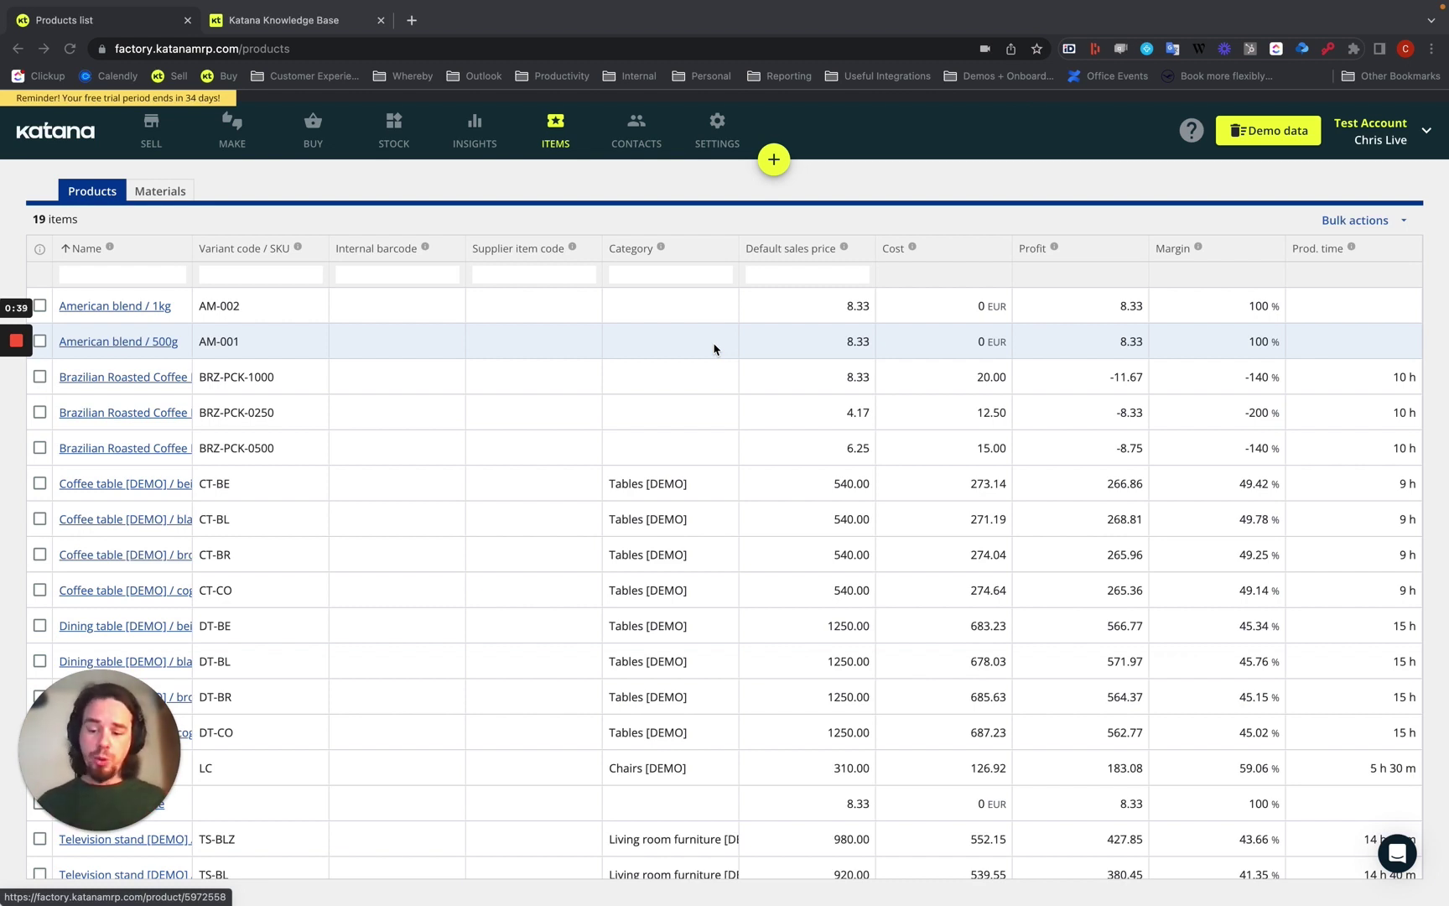
View the Green Coffee Beans material's batch/lot tracking setting, then return to the Products list
left_click(167, 192)
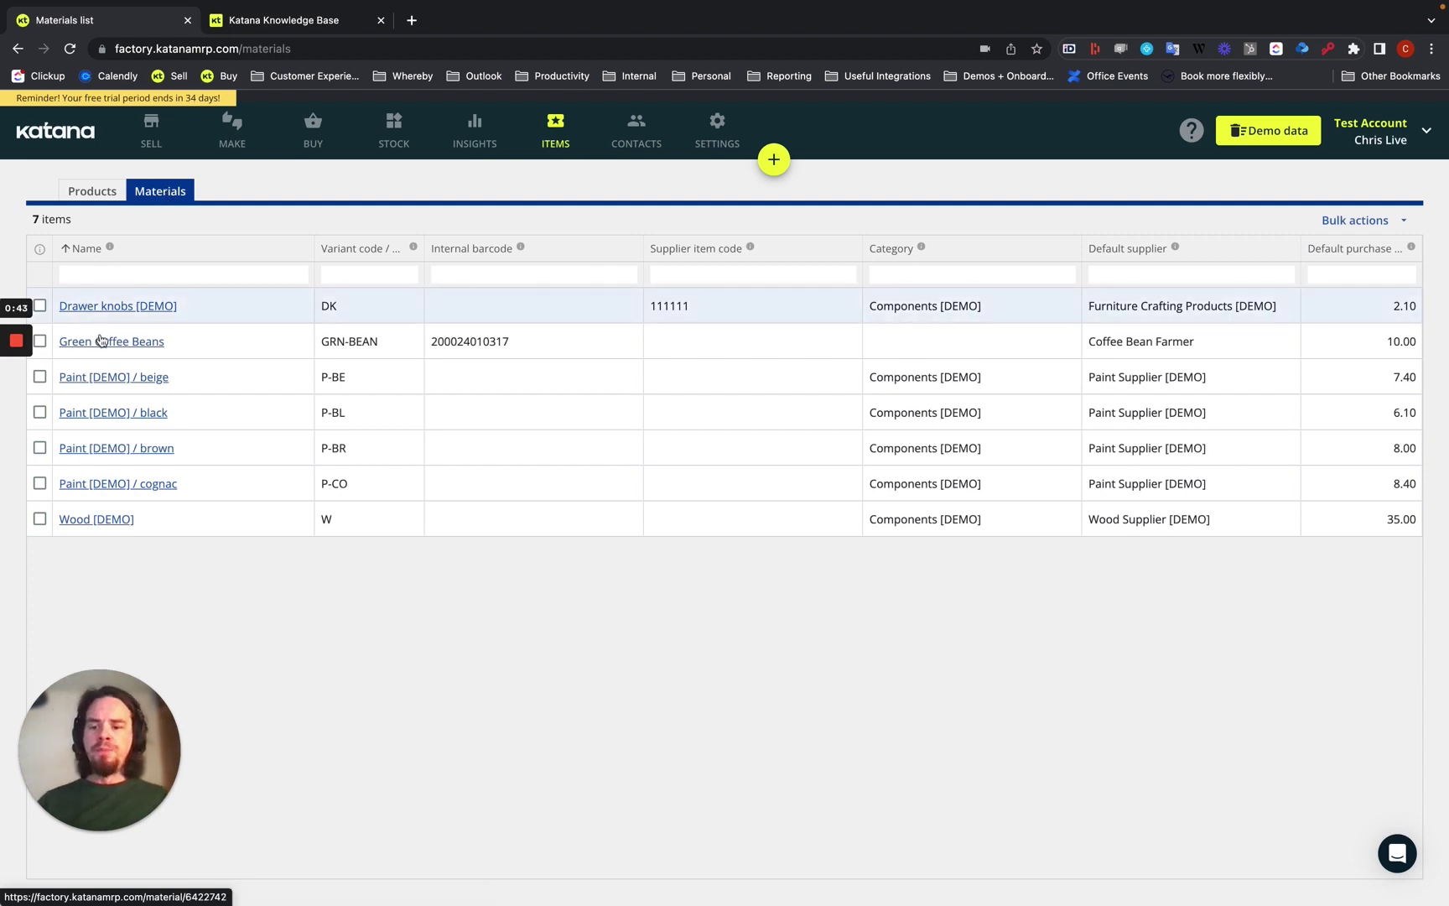
left_click(104, 345)
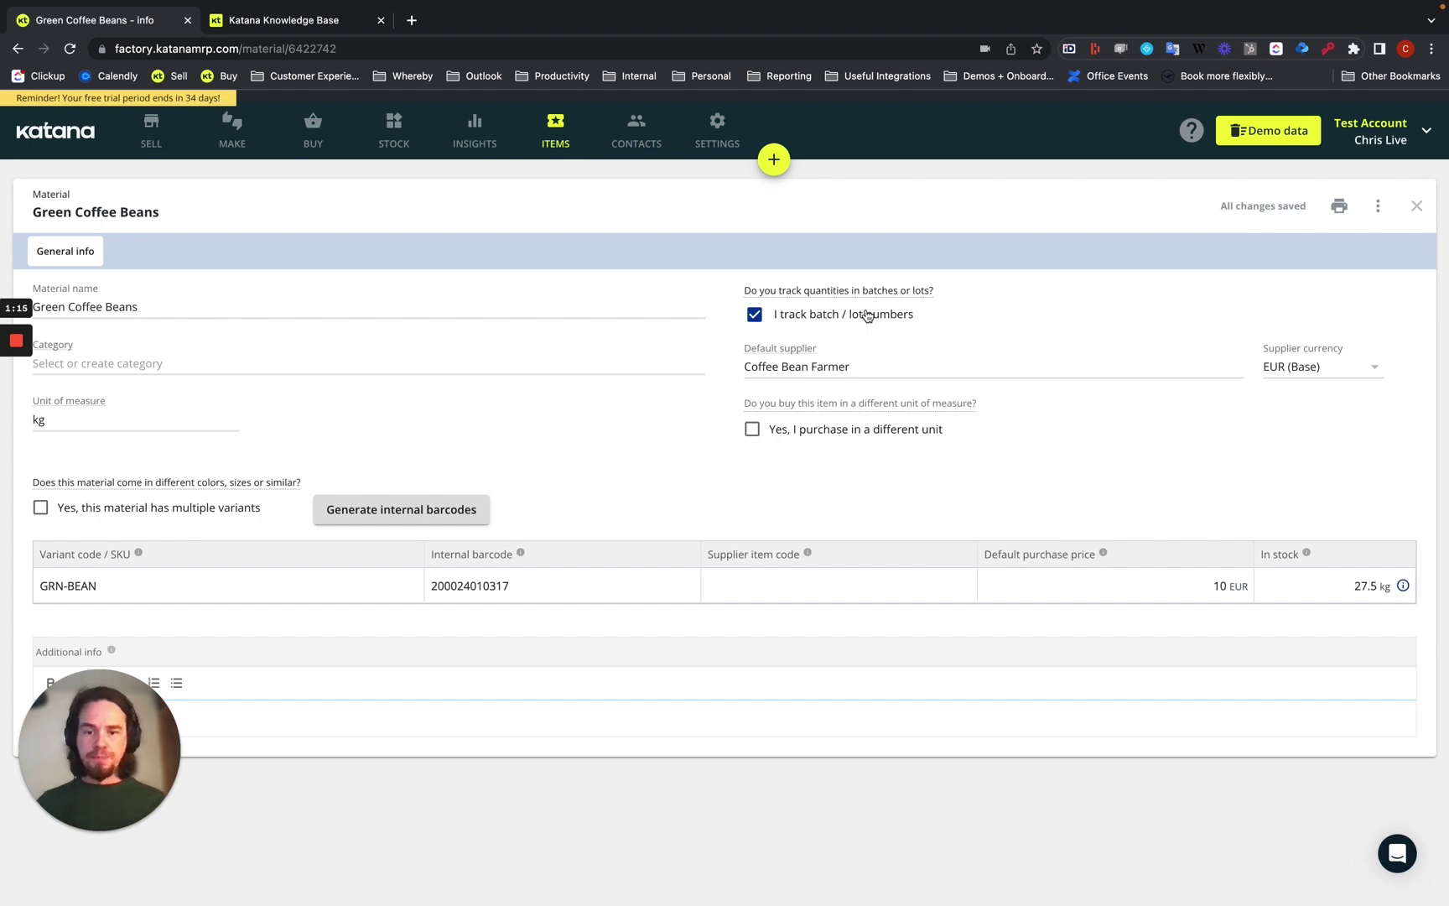
left_click(554, 147)
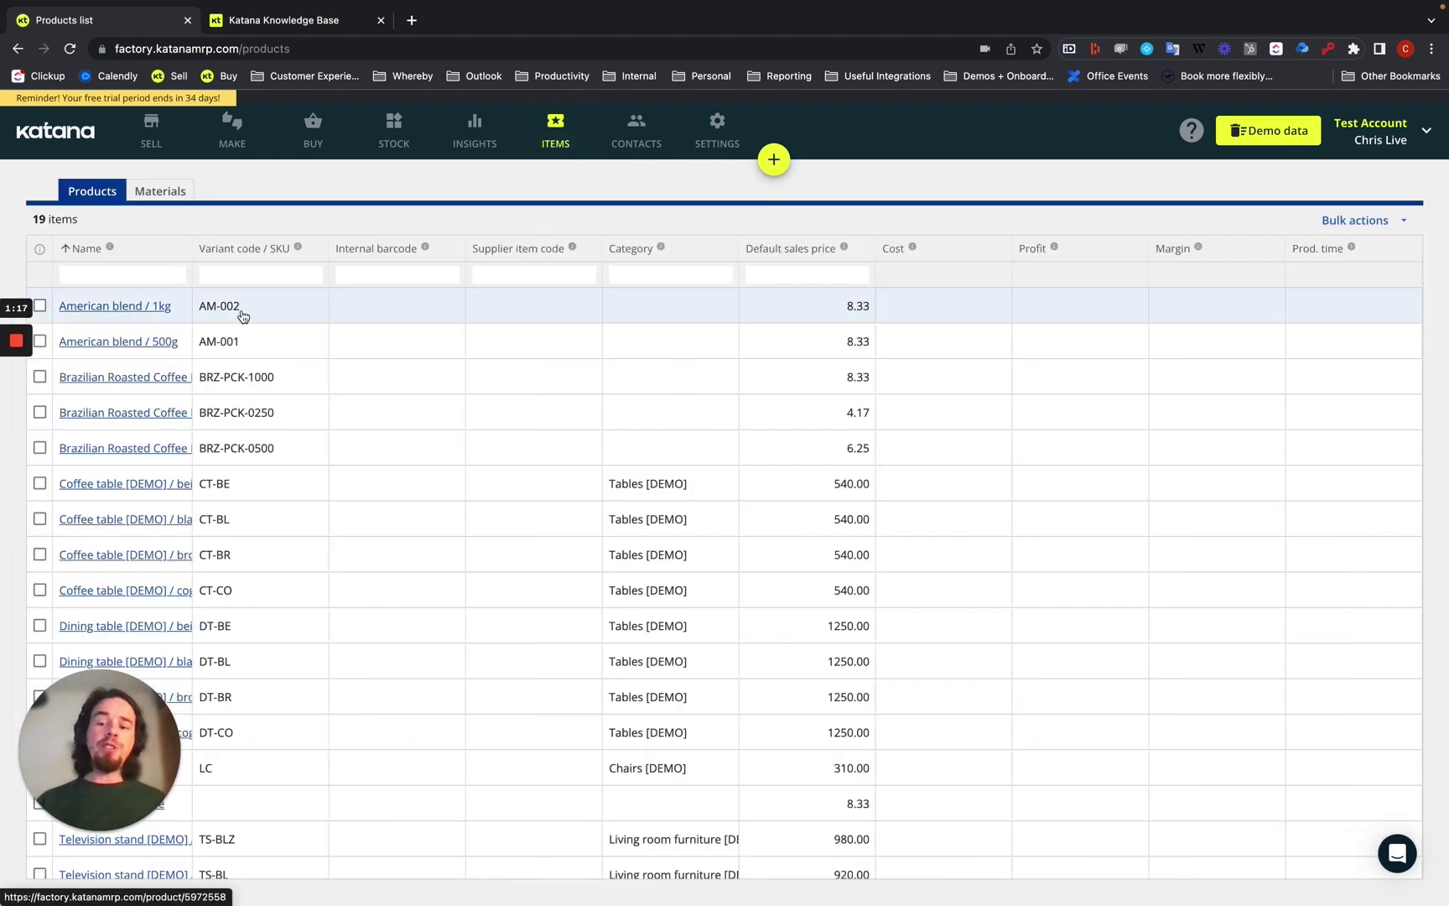
Mark American blend as also bought and enable its batch/lot number tracking
left_click(98, 349)
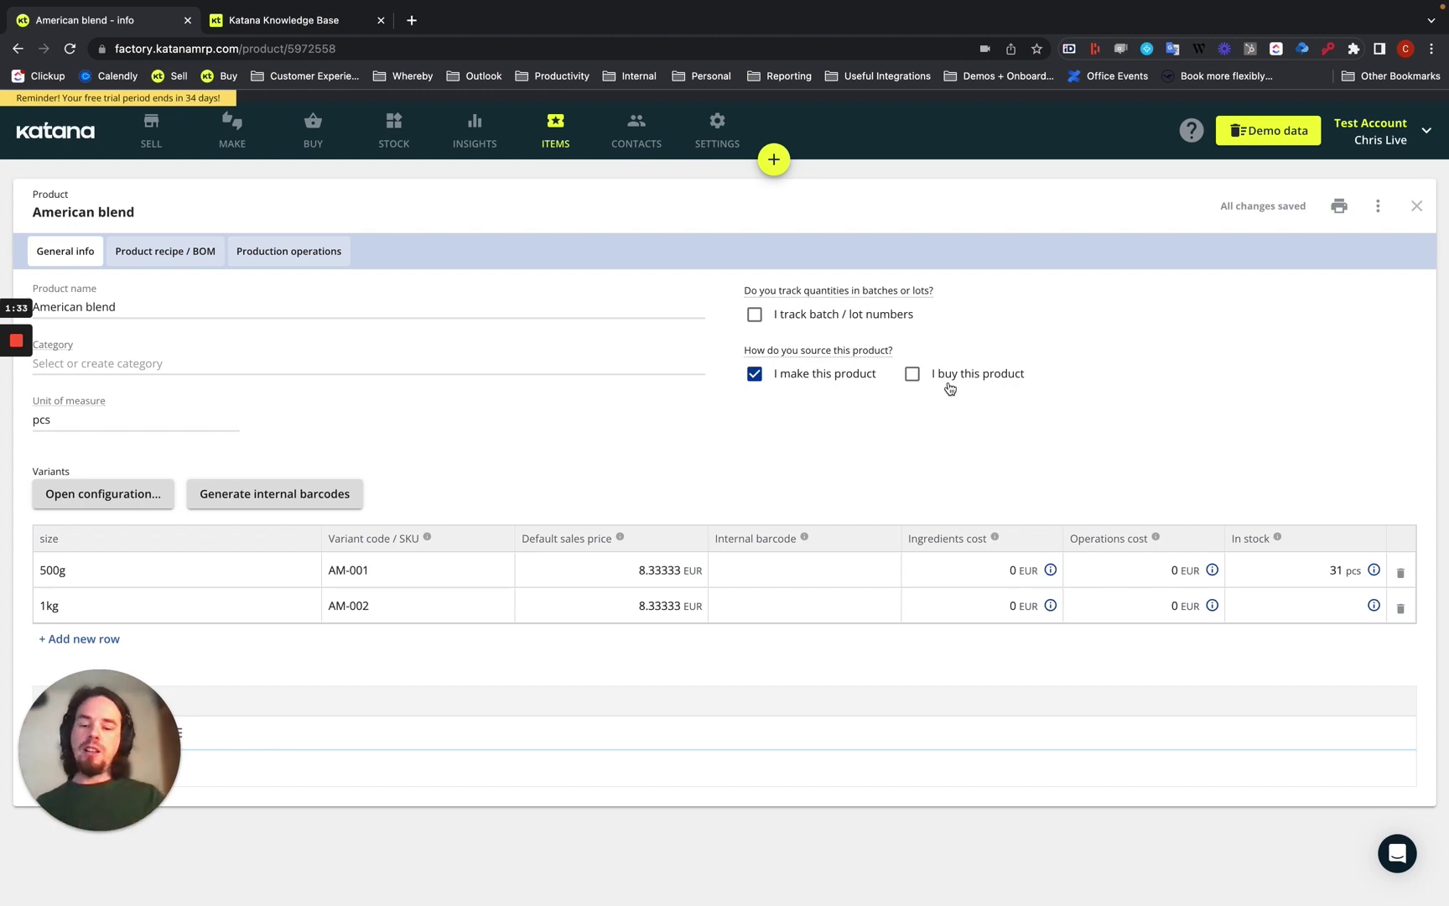
left_click(912, 373)
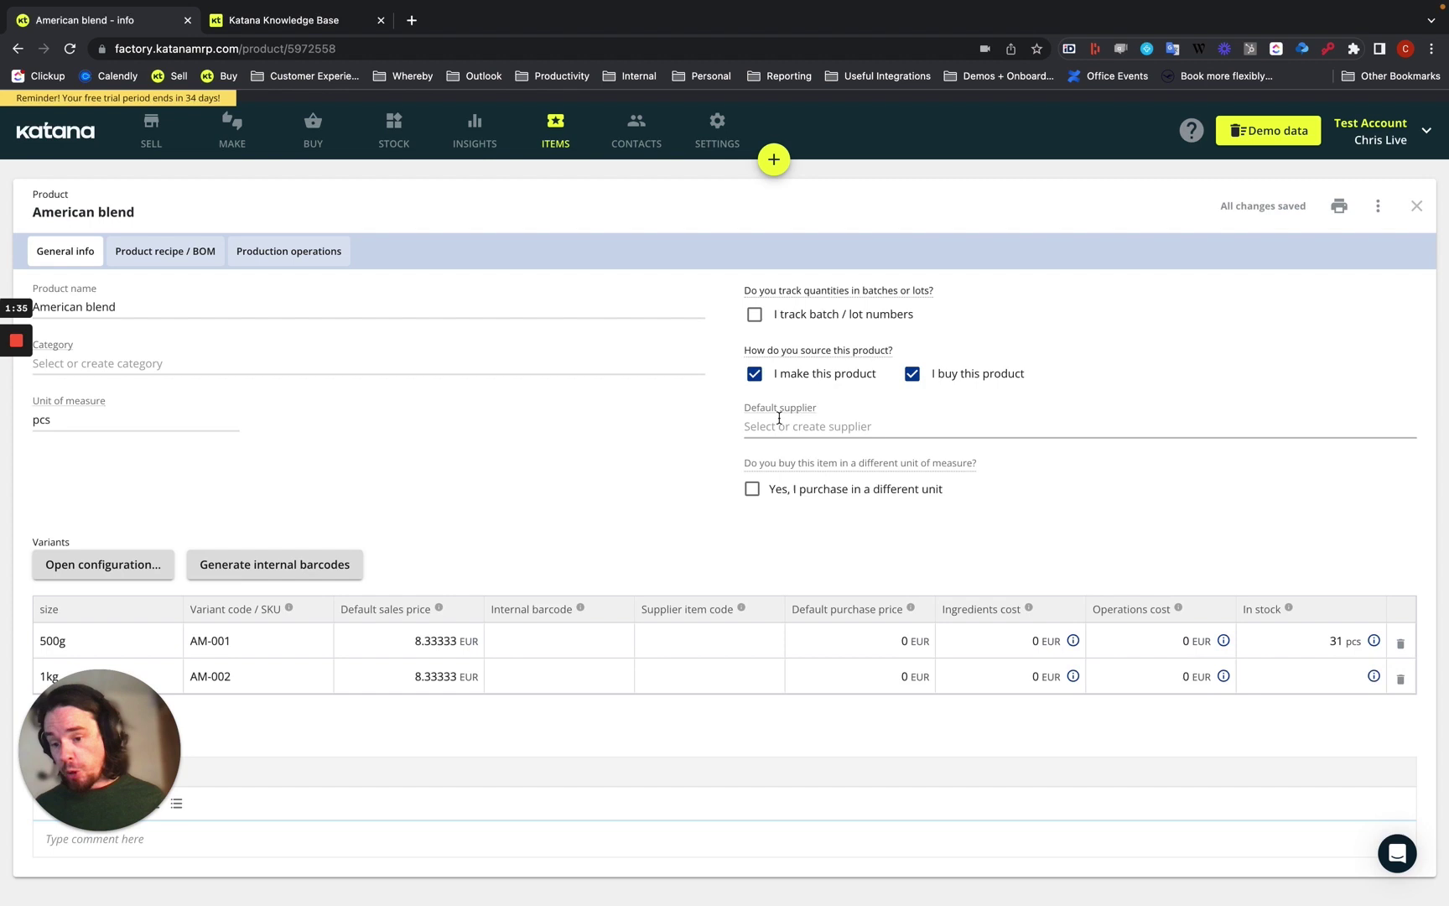
left_click(753, 316)
left_click(532, 650)
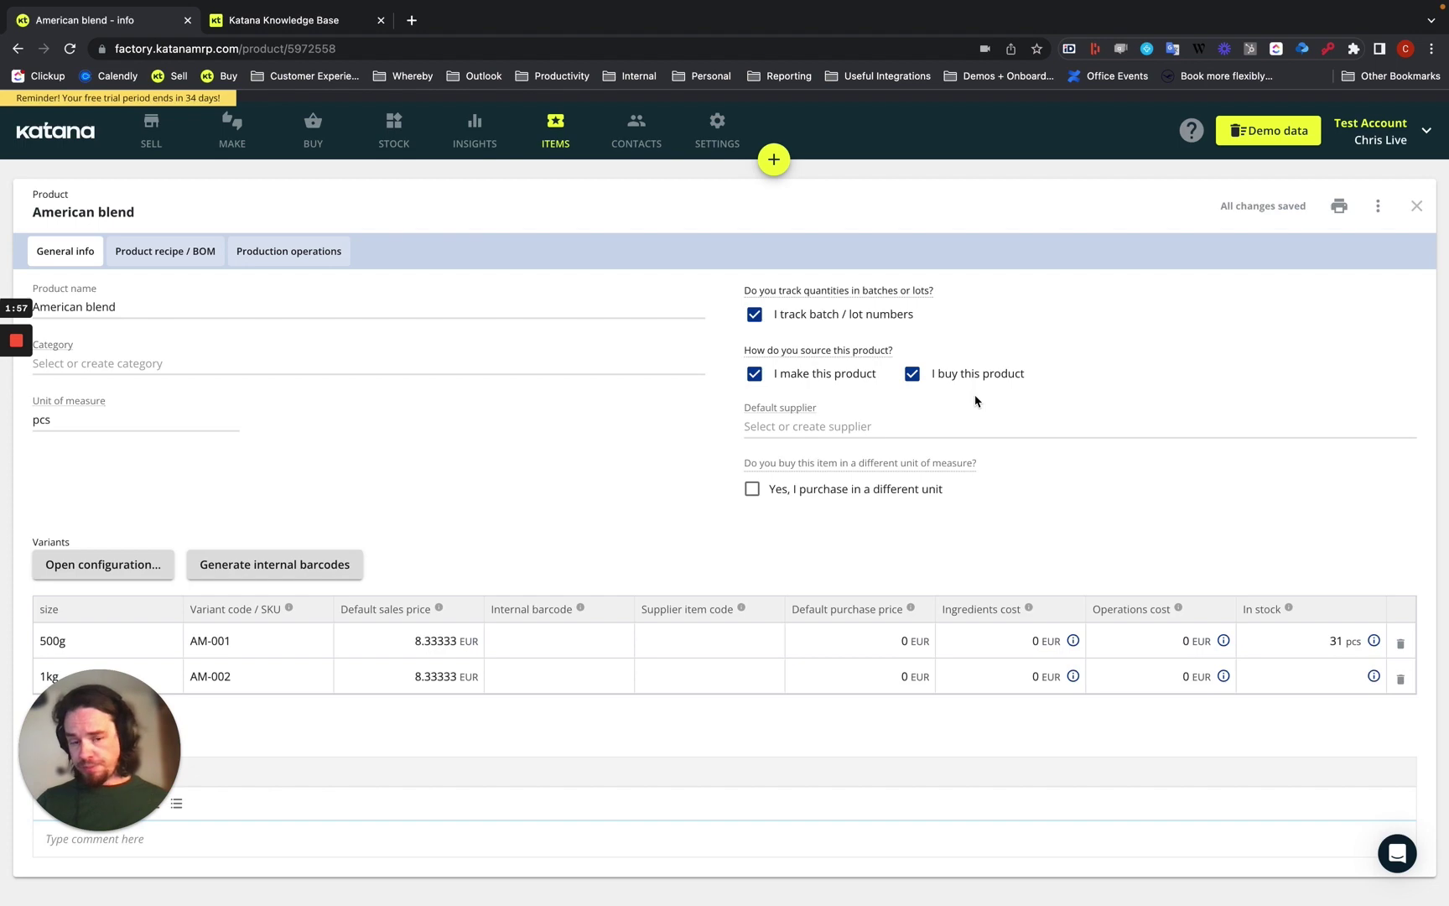
Turn off American blend's batch tracking, untick 'I buy this product', and go to Stock
left_click(753, 316)
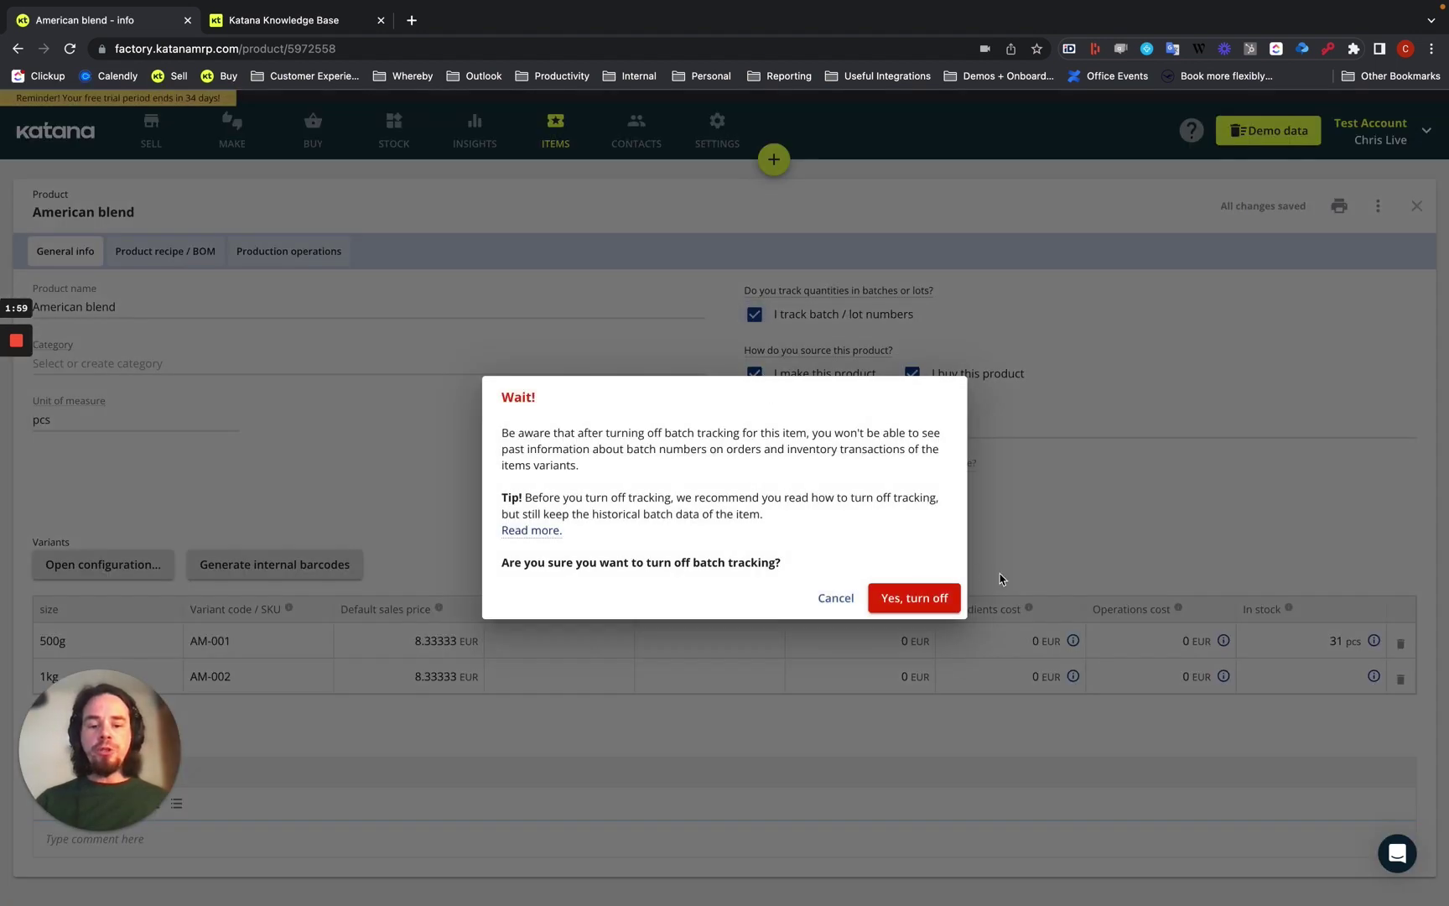
left_click(914, 598)
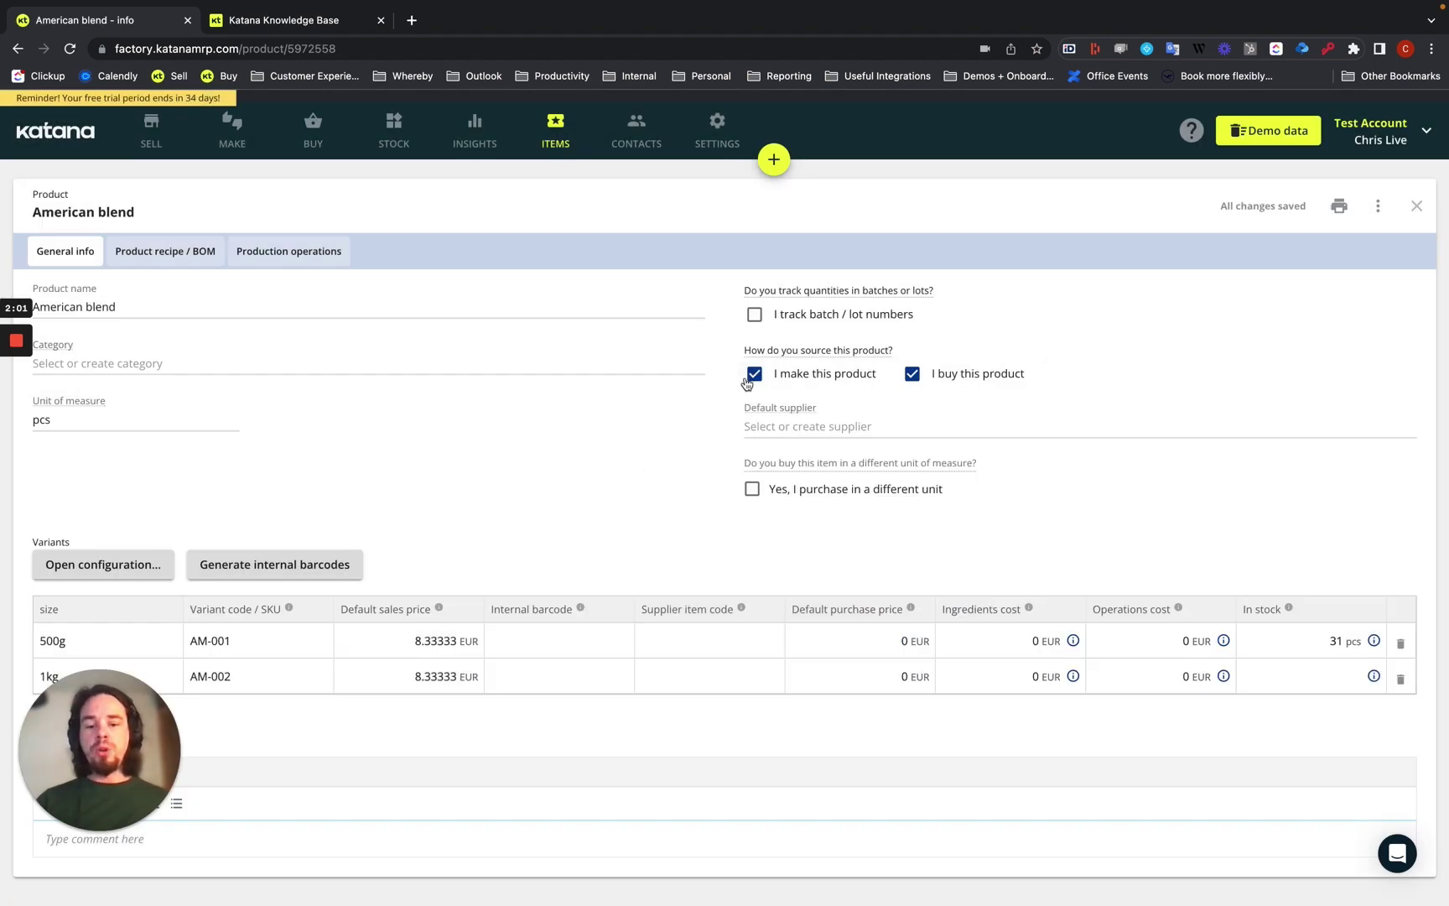
left_click(751, 377)
left_click(913, 374)
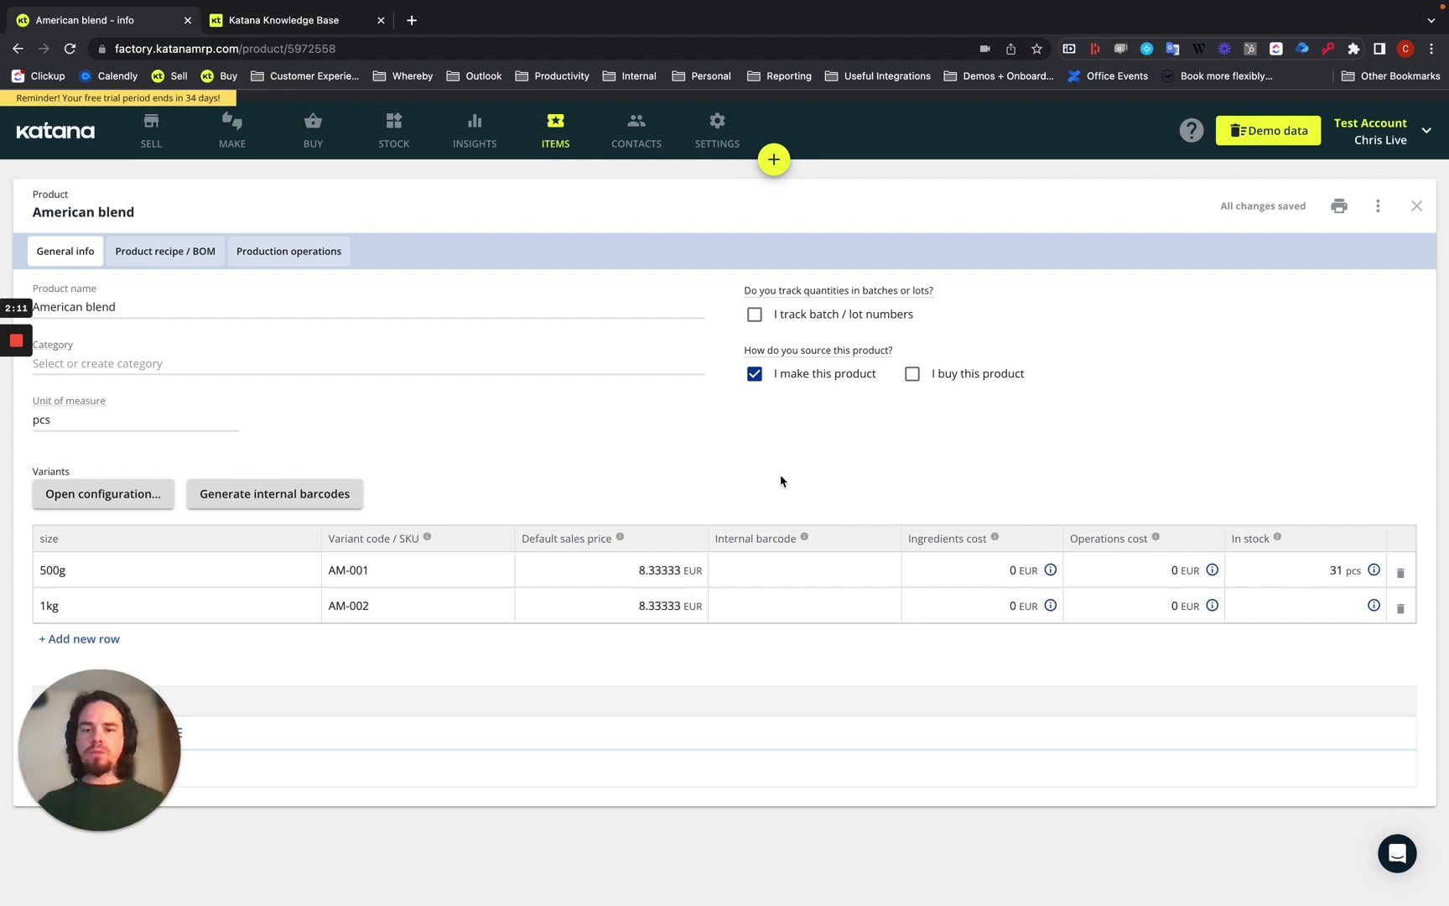
left_click(401, 144)
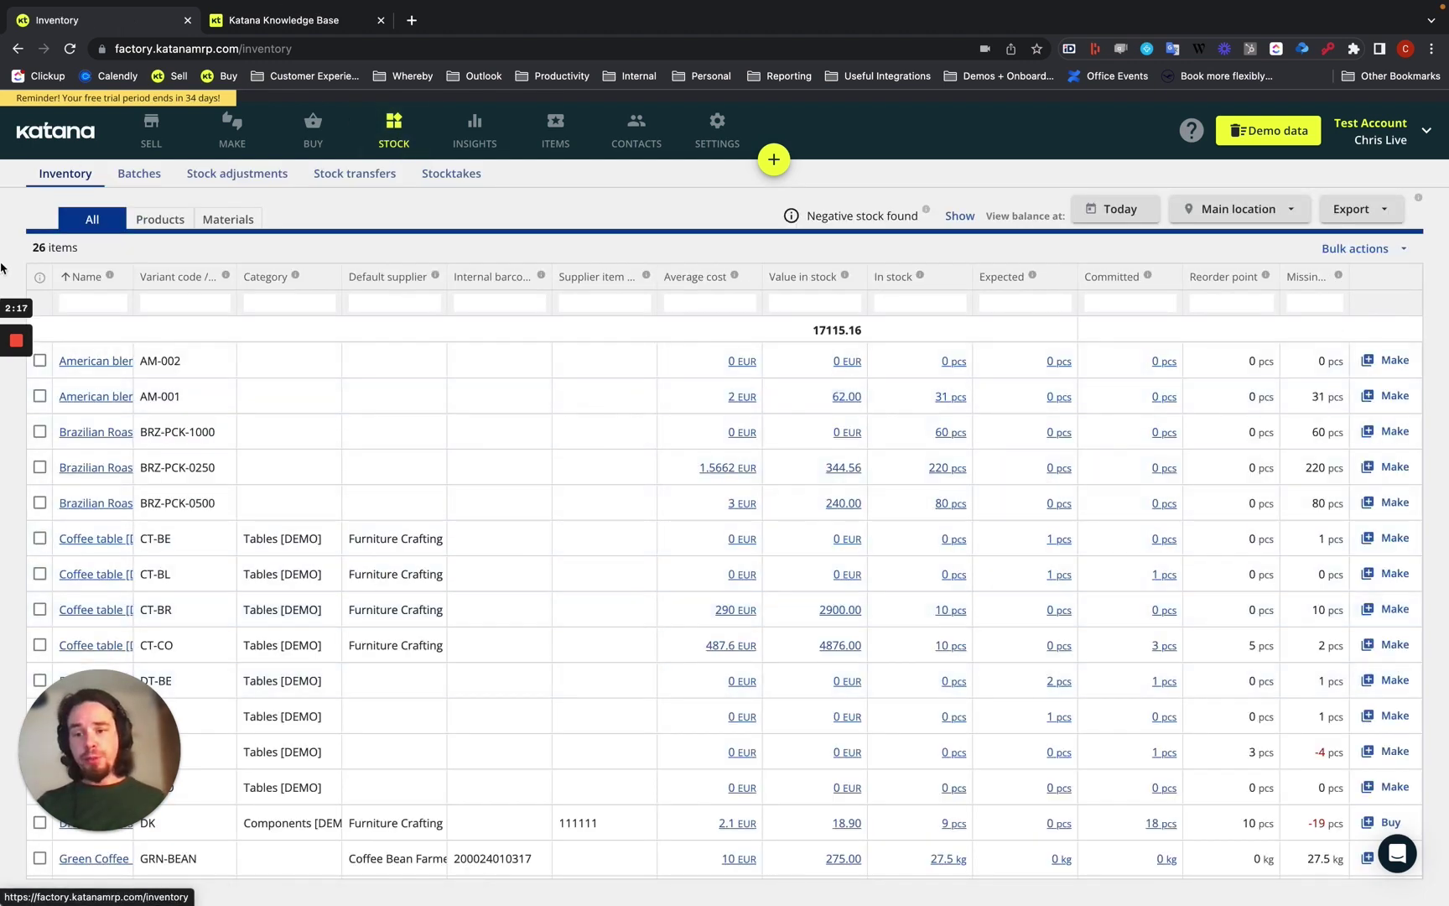
Show the nine stock batches, inspect their batch numbers, and sort by expiration date
left_click(138, 175)
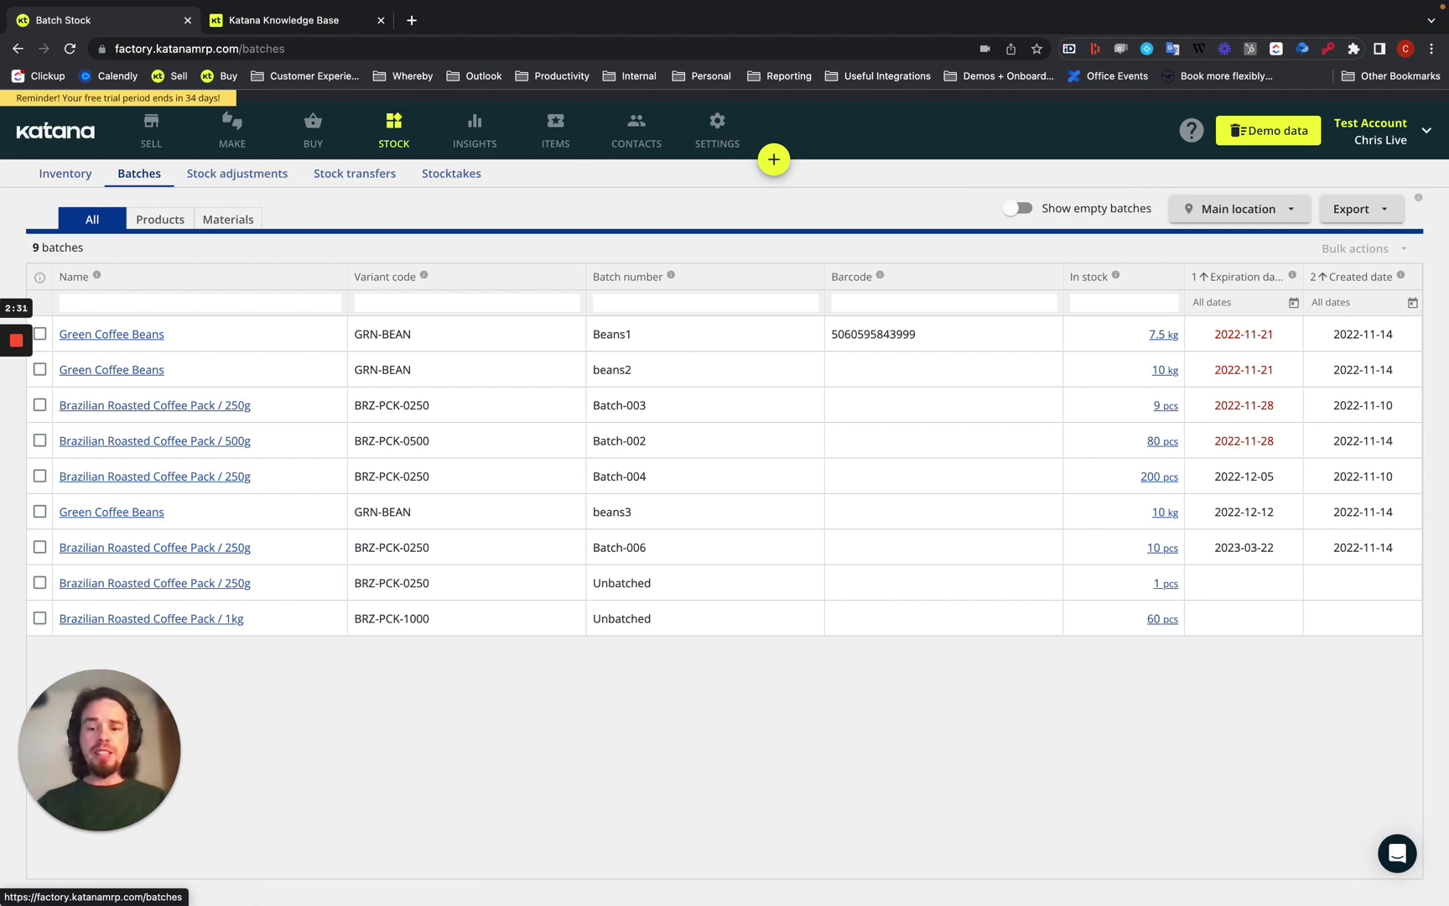
left_click(629, 335)
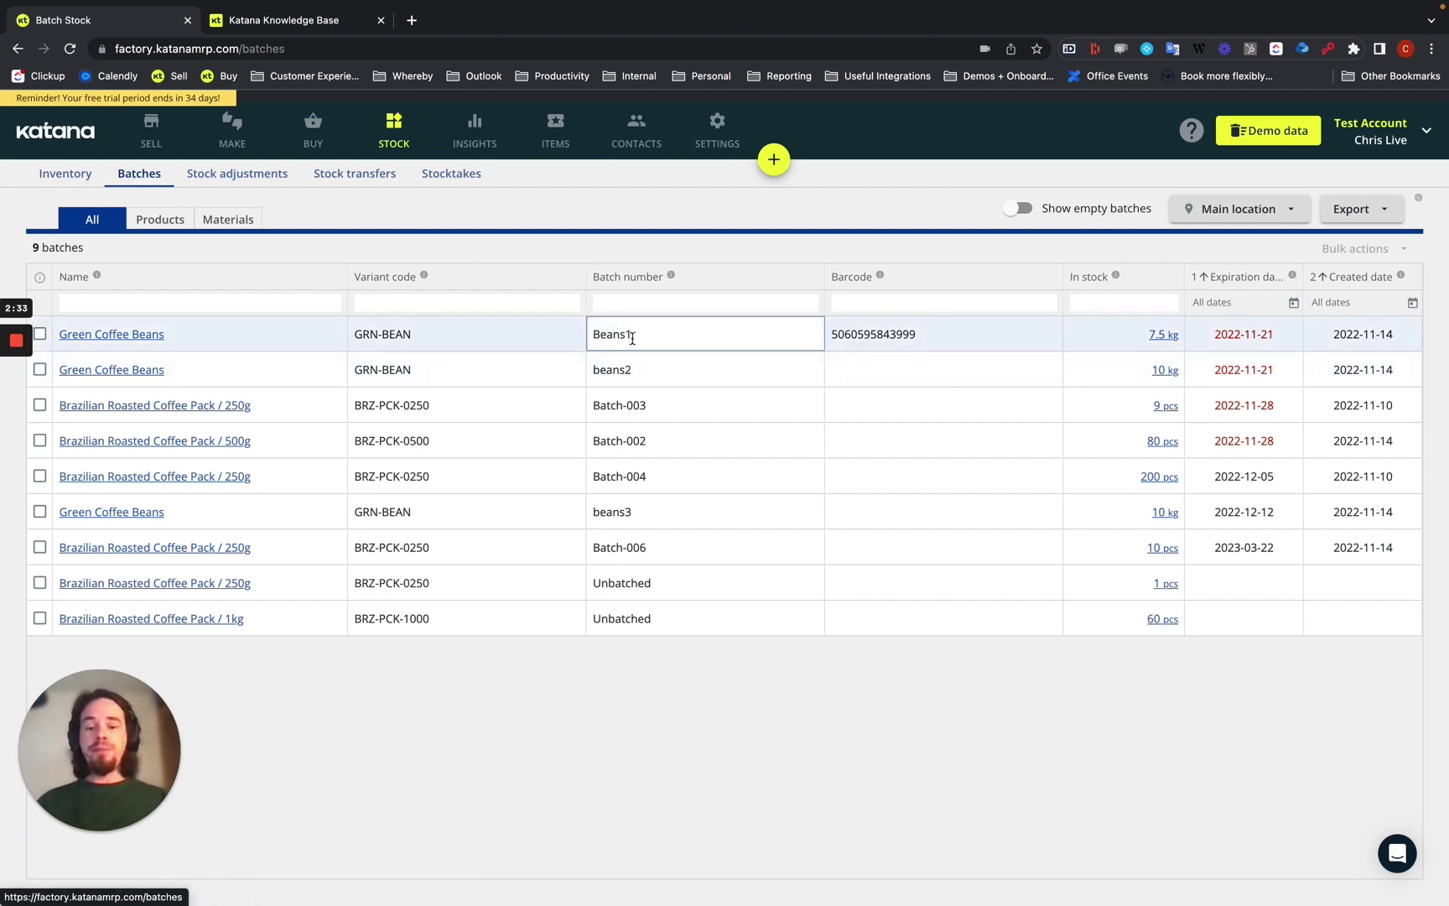
left_click(645, 478)
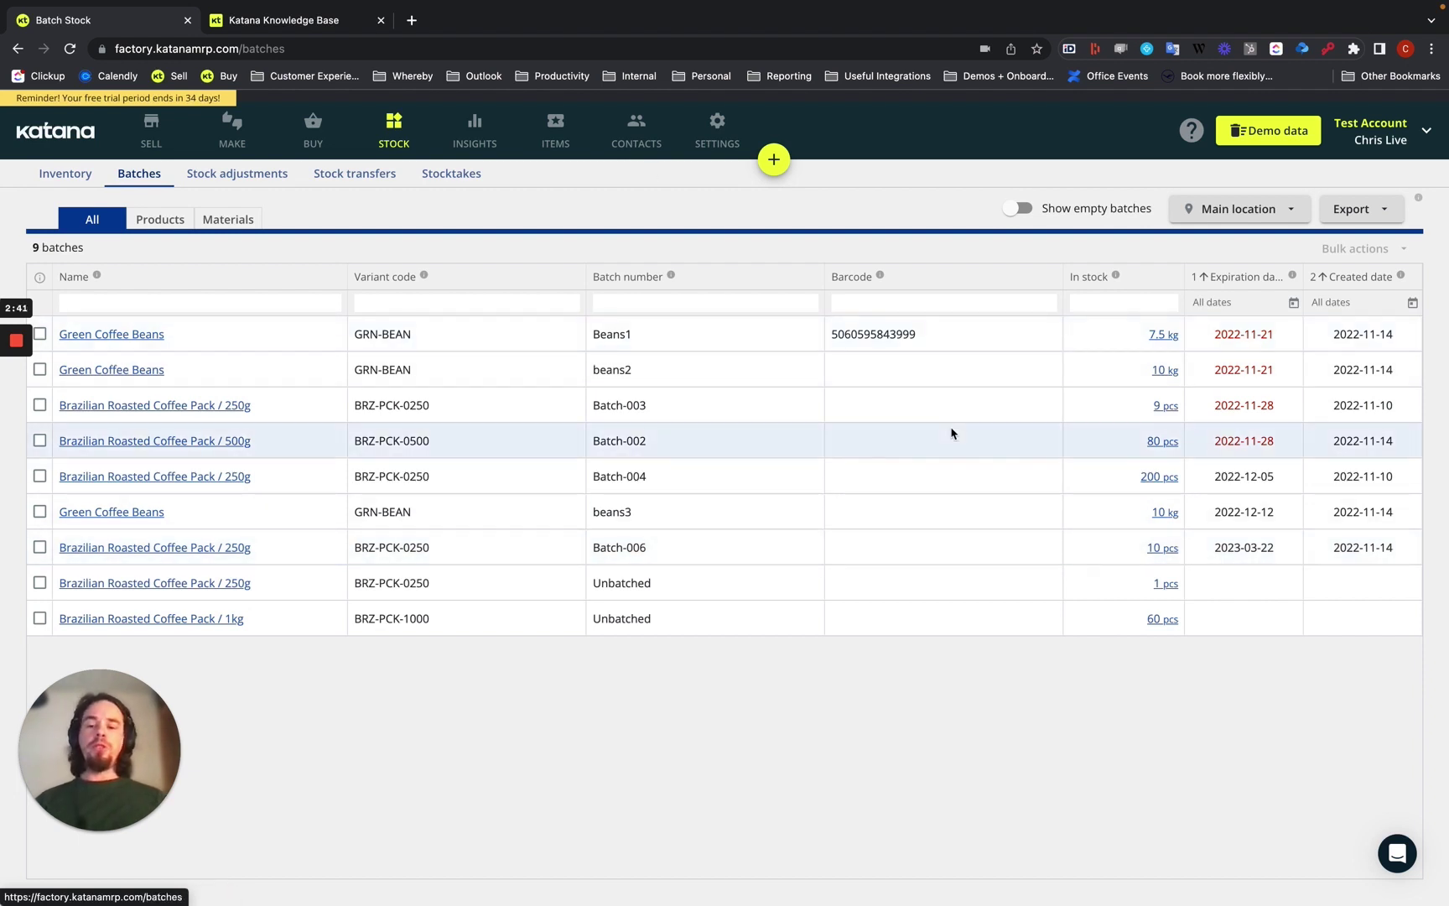
left_click(1248, 279)
Clear the expiration date sorting on the Batches list
left_click(1229, 279)
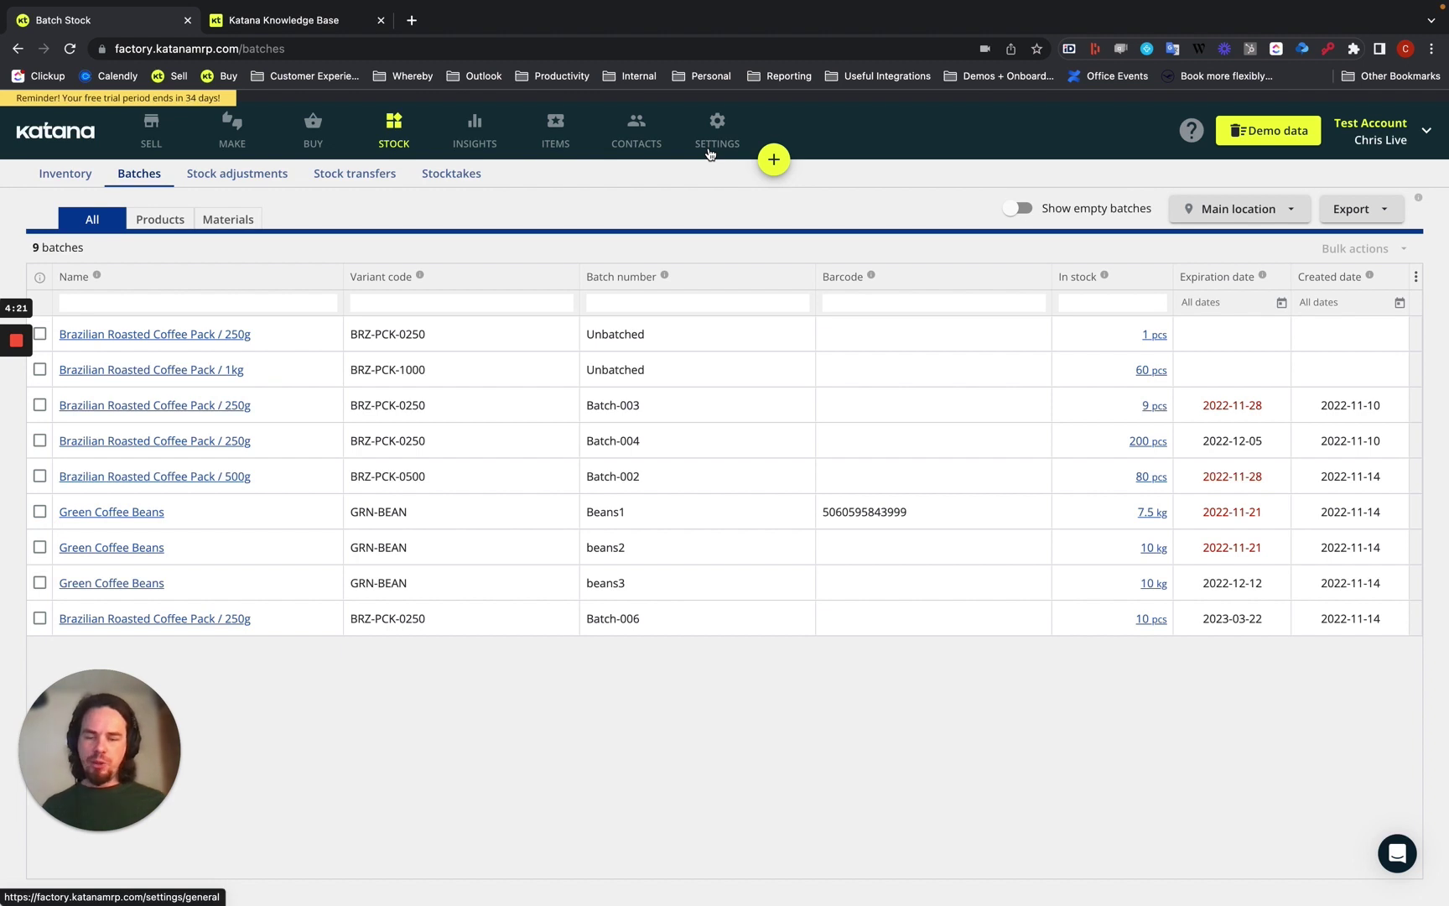
Open Settings > Data import and download the Add new materials import template
left_click(709, 151)
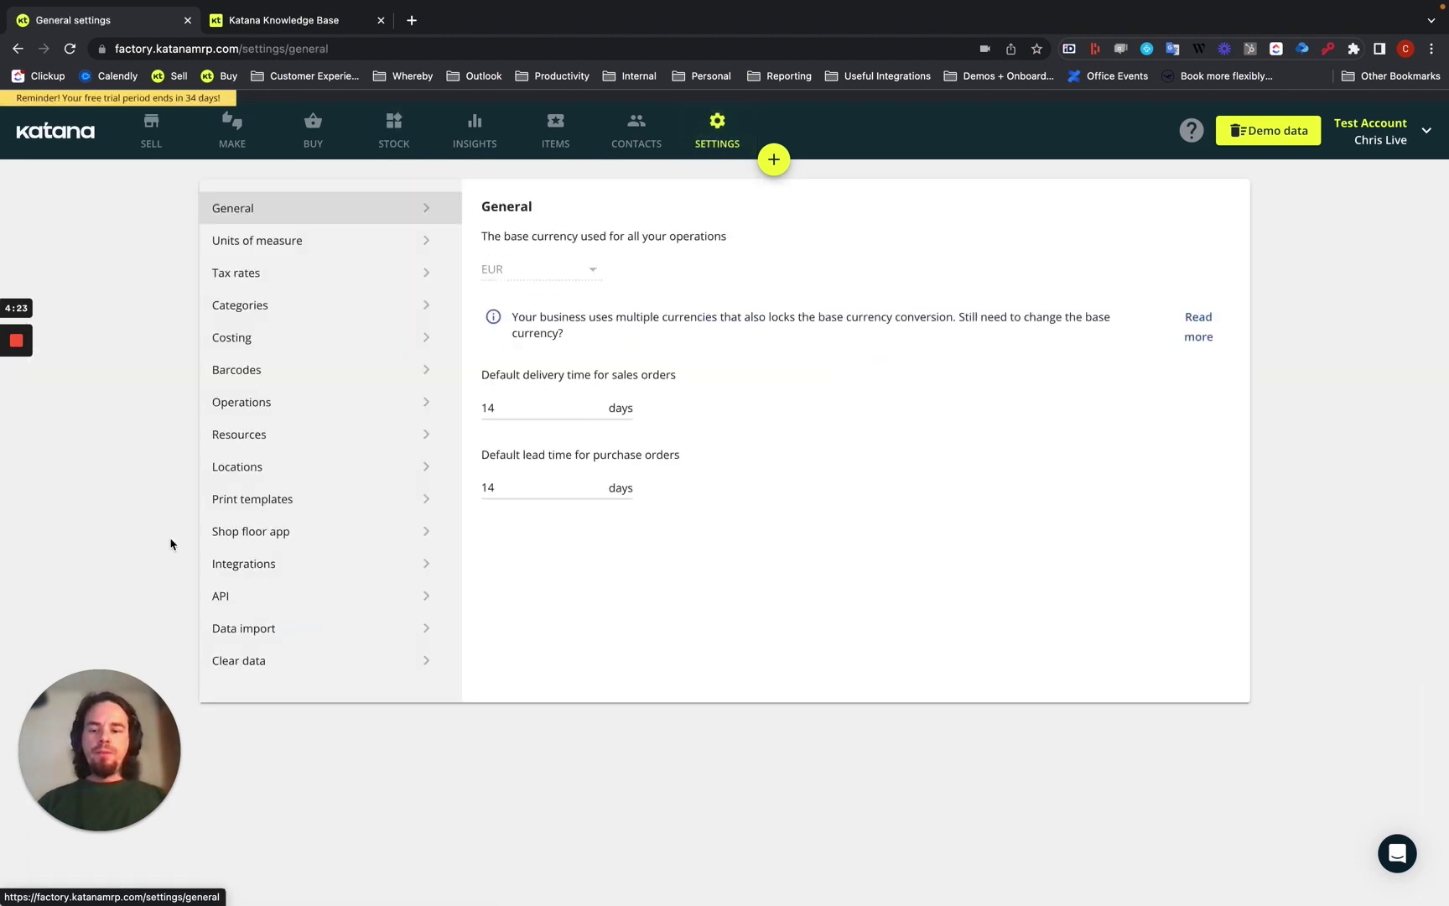
left_click(255, 637)
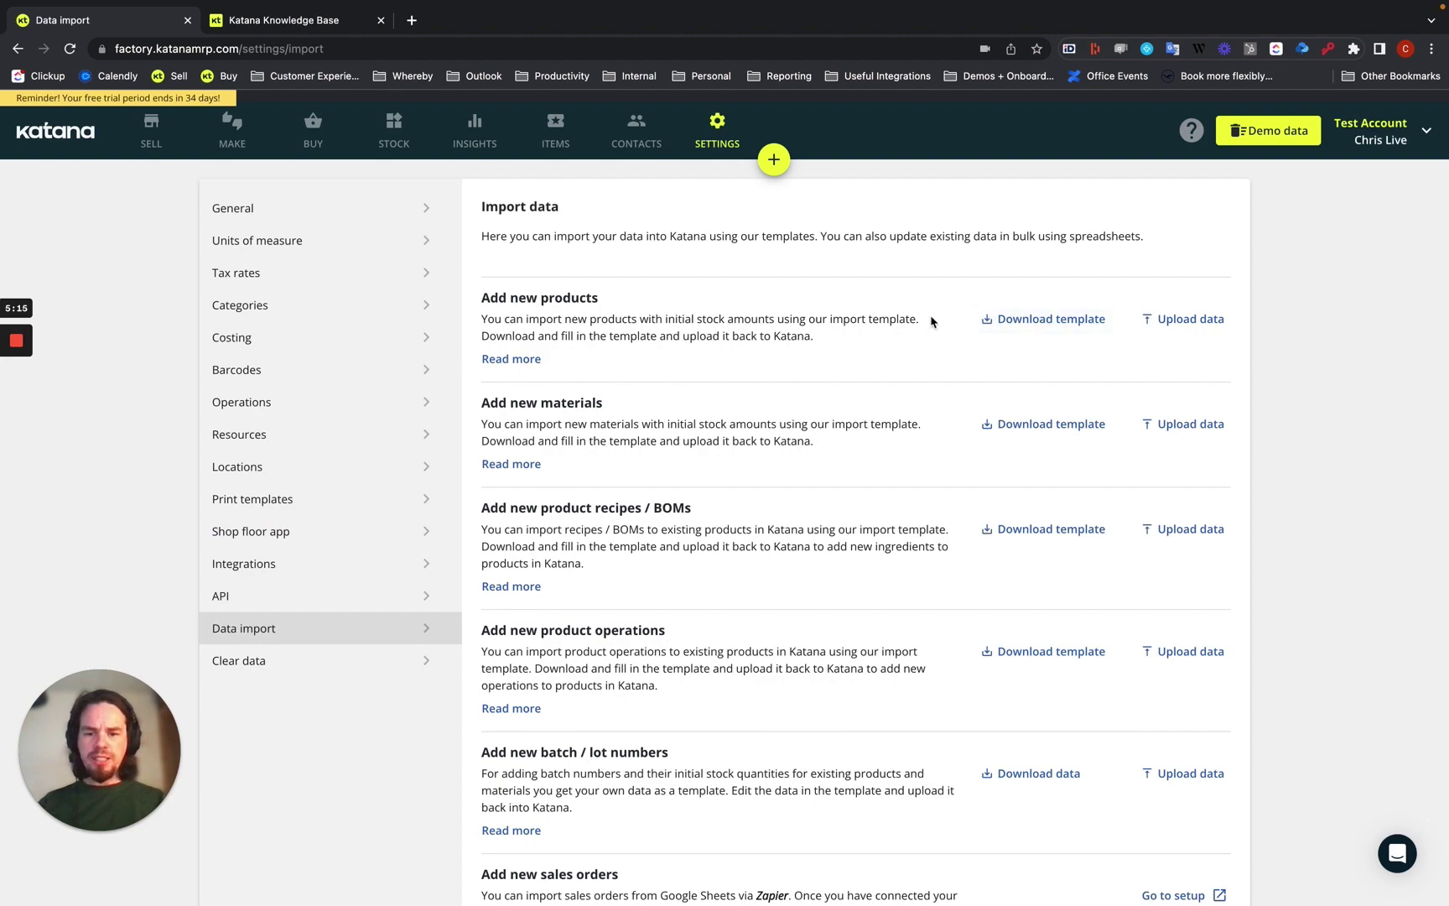
left_click(1020, 424)
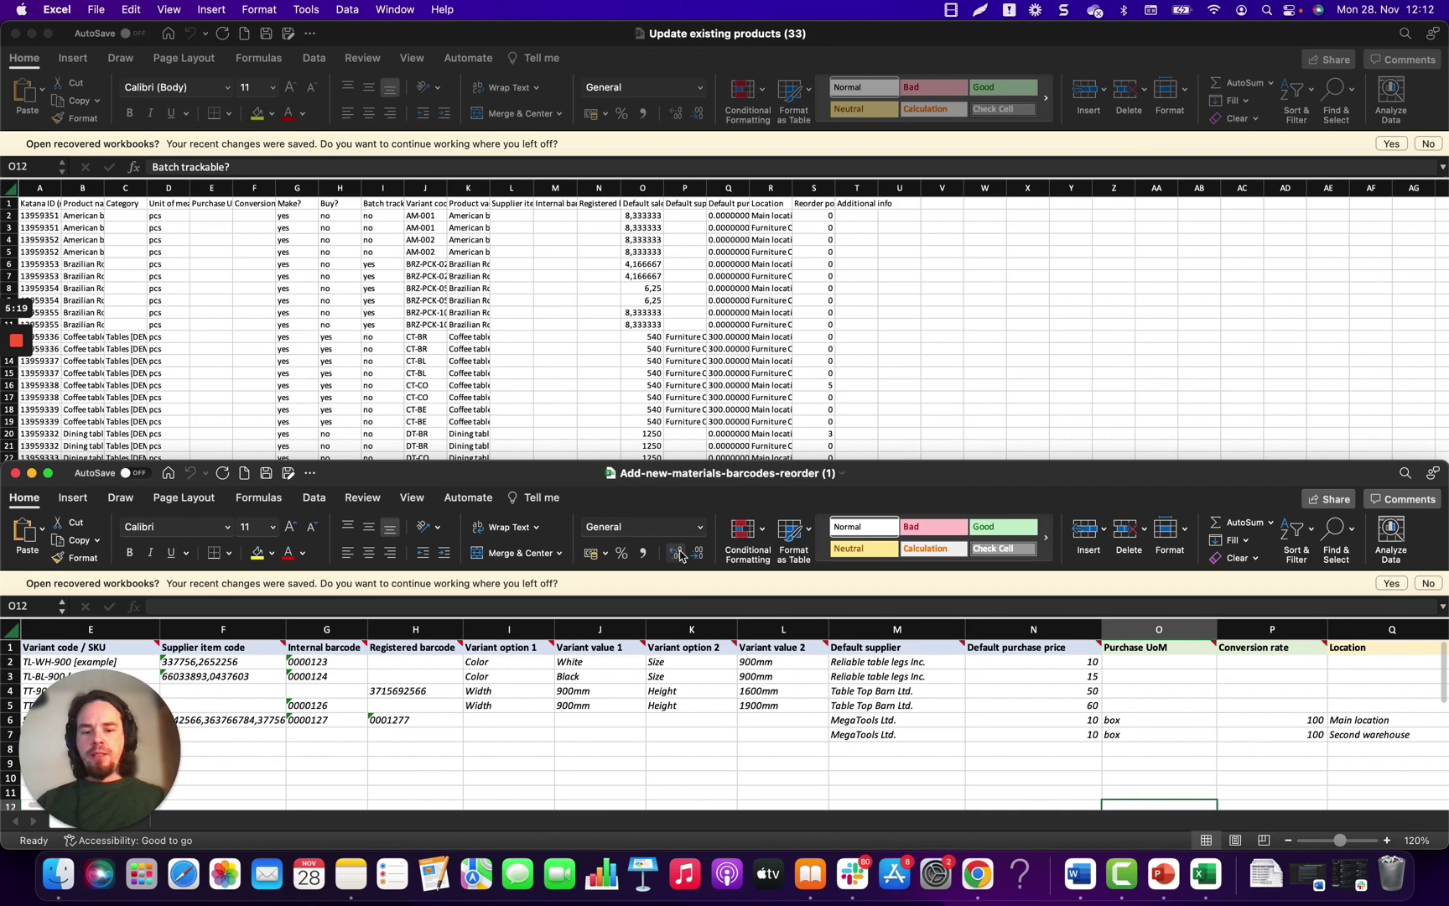
Maximize the materials template and select the Batch trackable? Yes/No values in D2:D7
left_click(48, 473)
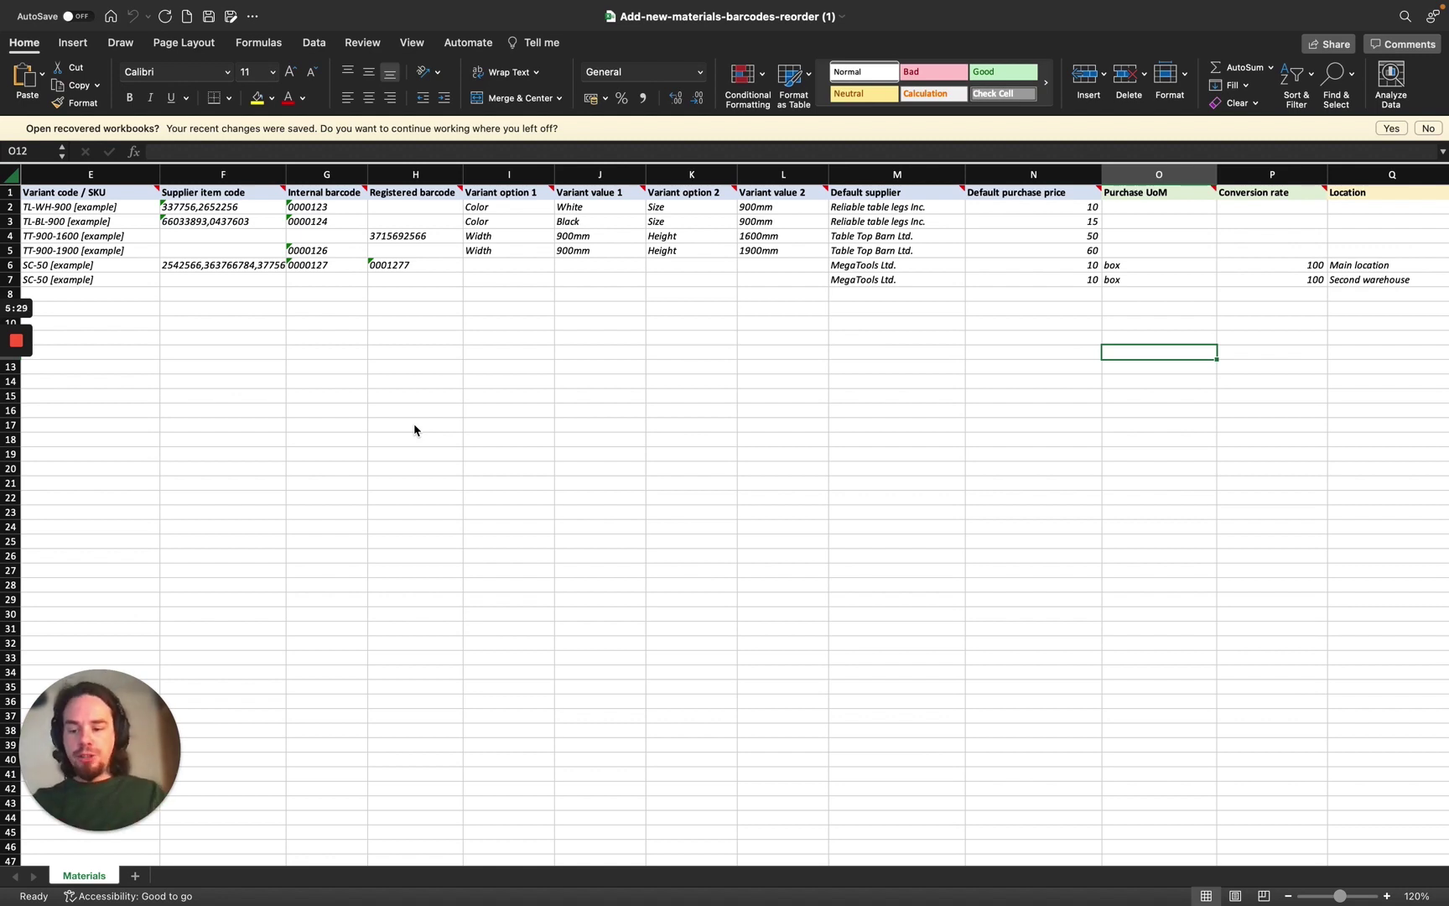
scroll(411, 329, "left", 5)
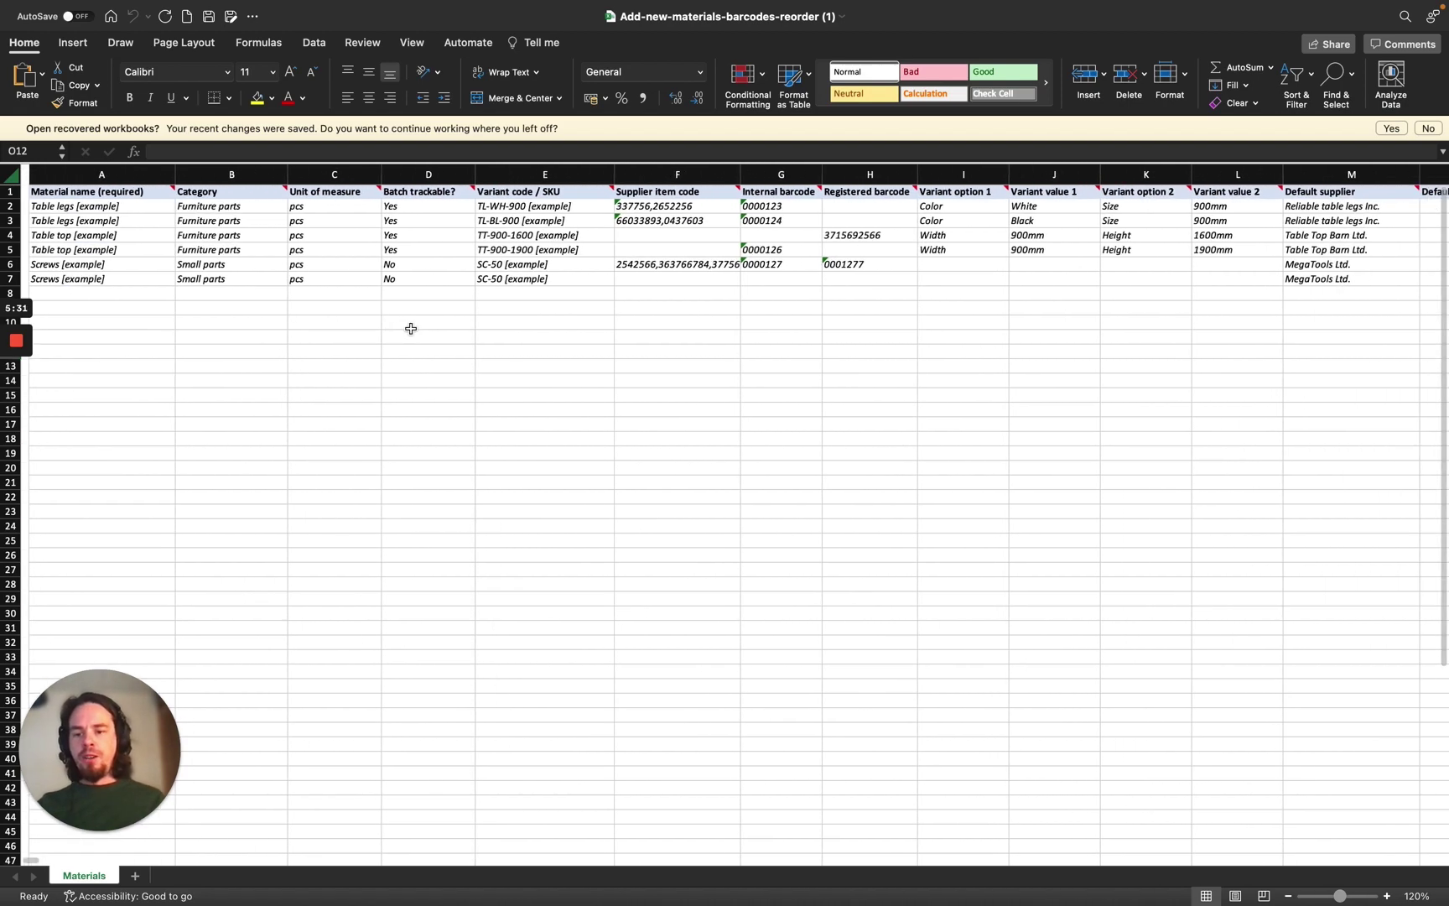
left_click_drag(390, 208, 394, 275)
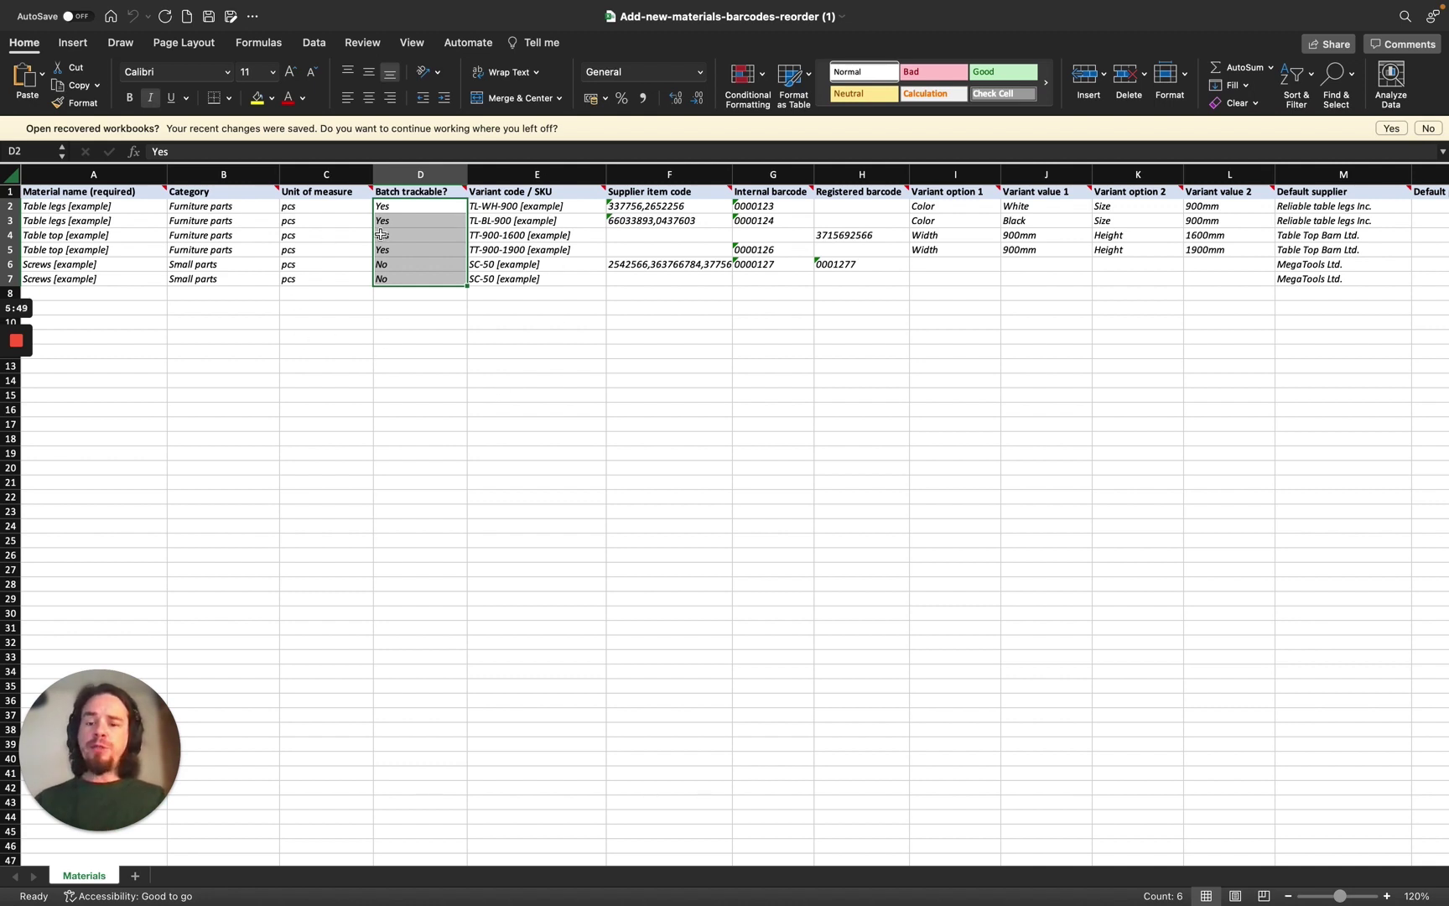
mouse_move(428, 211)
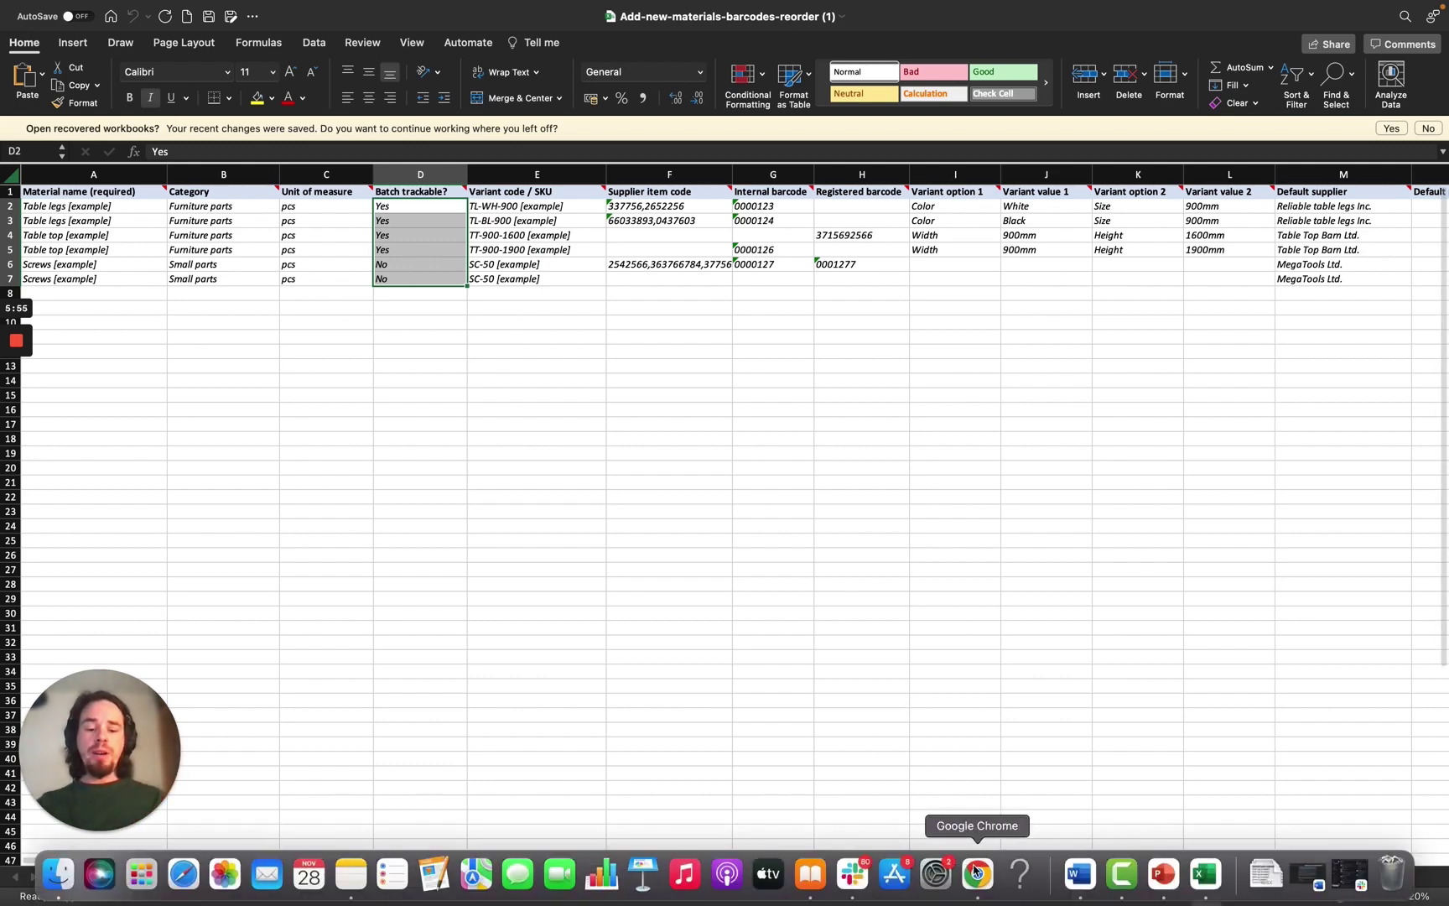
Download the Add new products template, maximize it, and highlight its Make? and Buy? columns
left_click(975, 872)
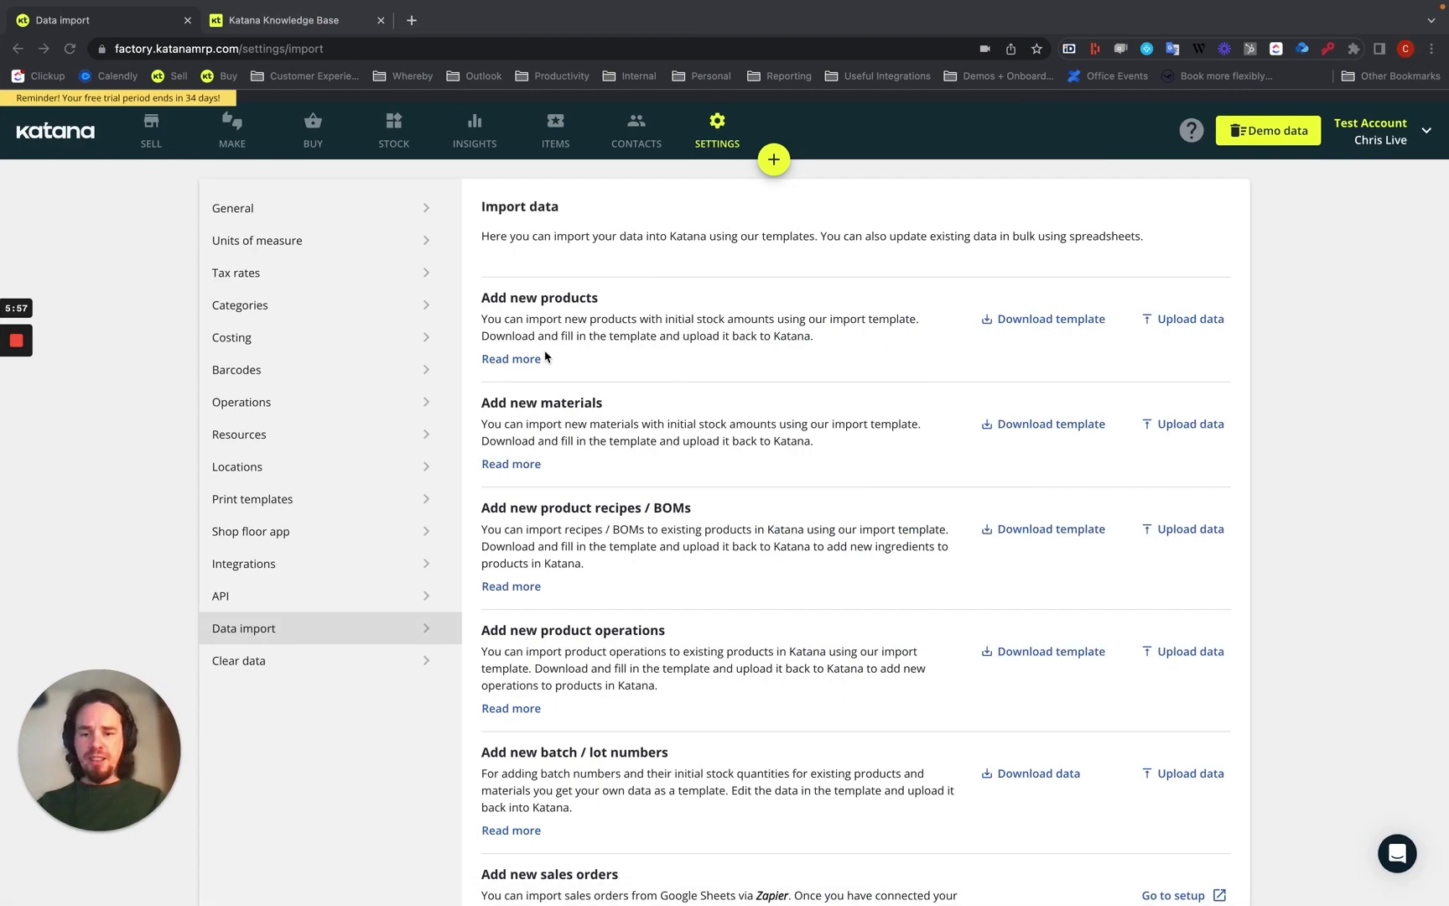
left_click(1054, 322)
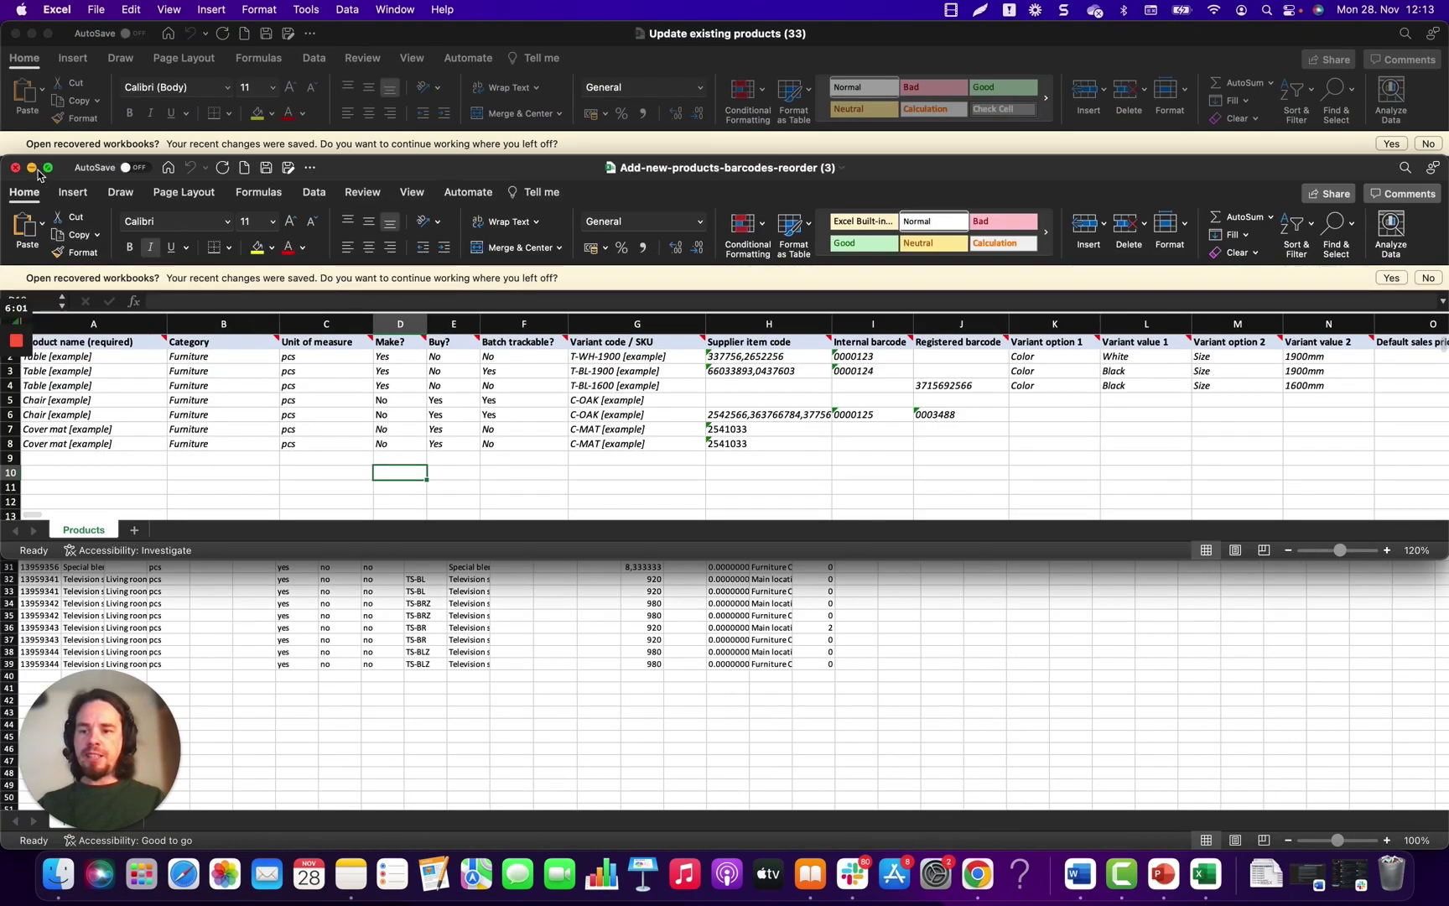
left_click(47, 170)
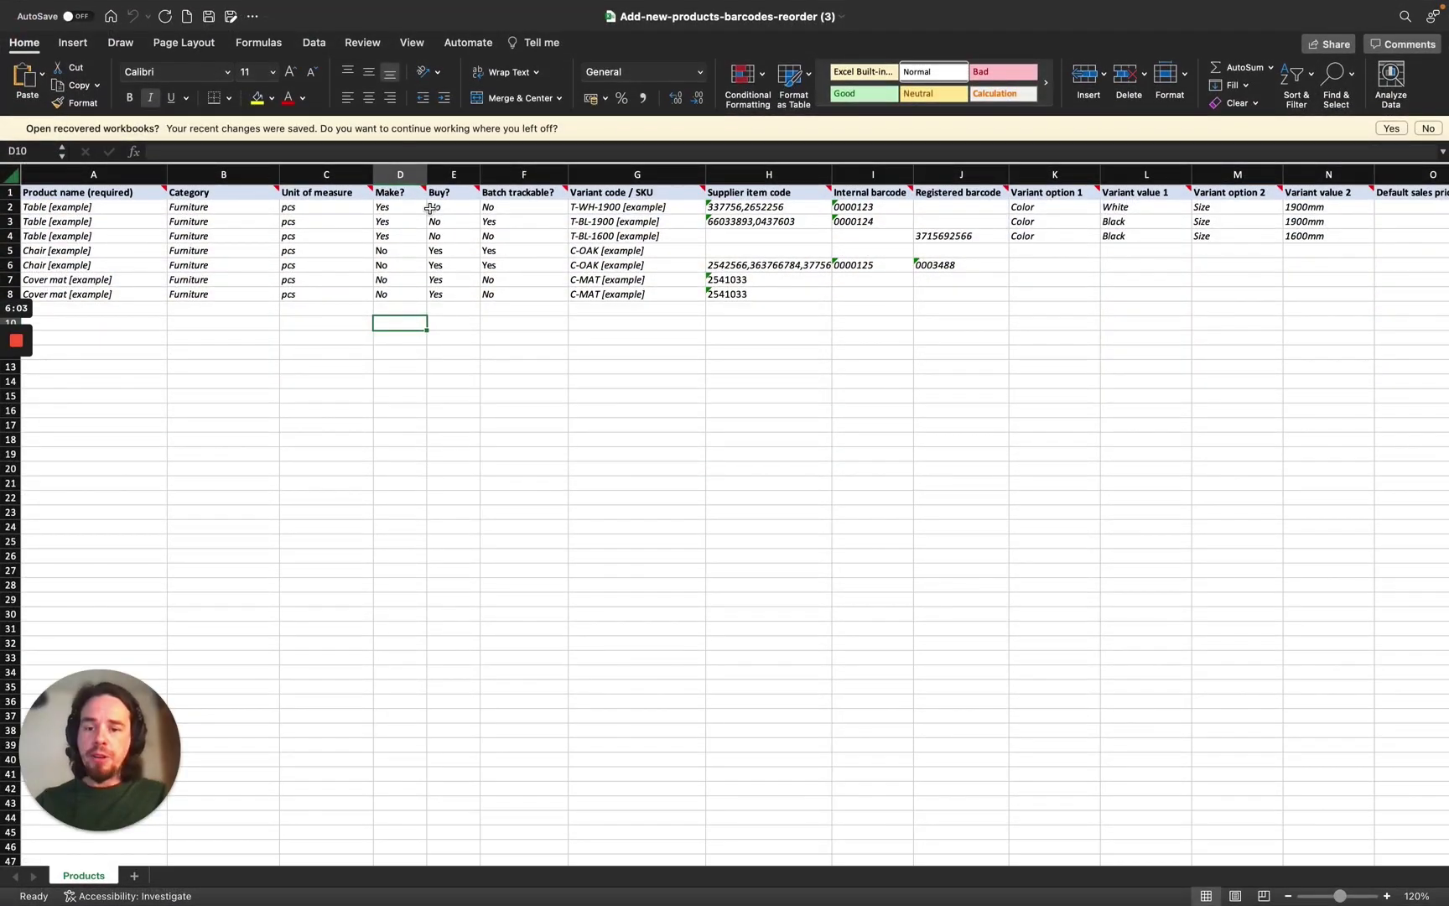
left_click_drag(394, 191, 457, 294)
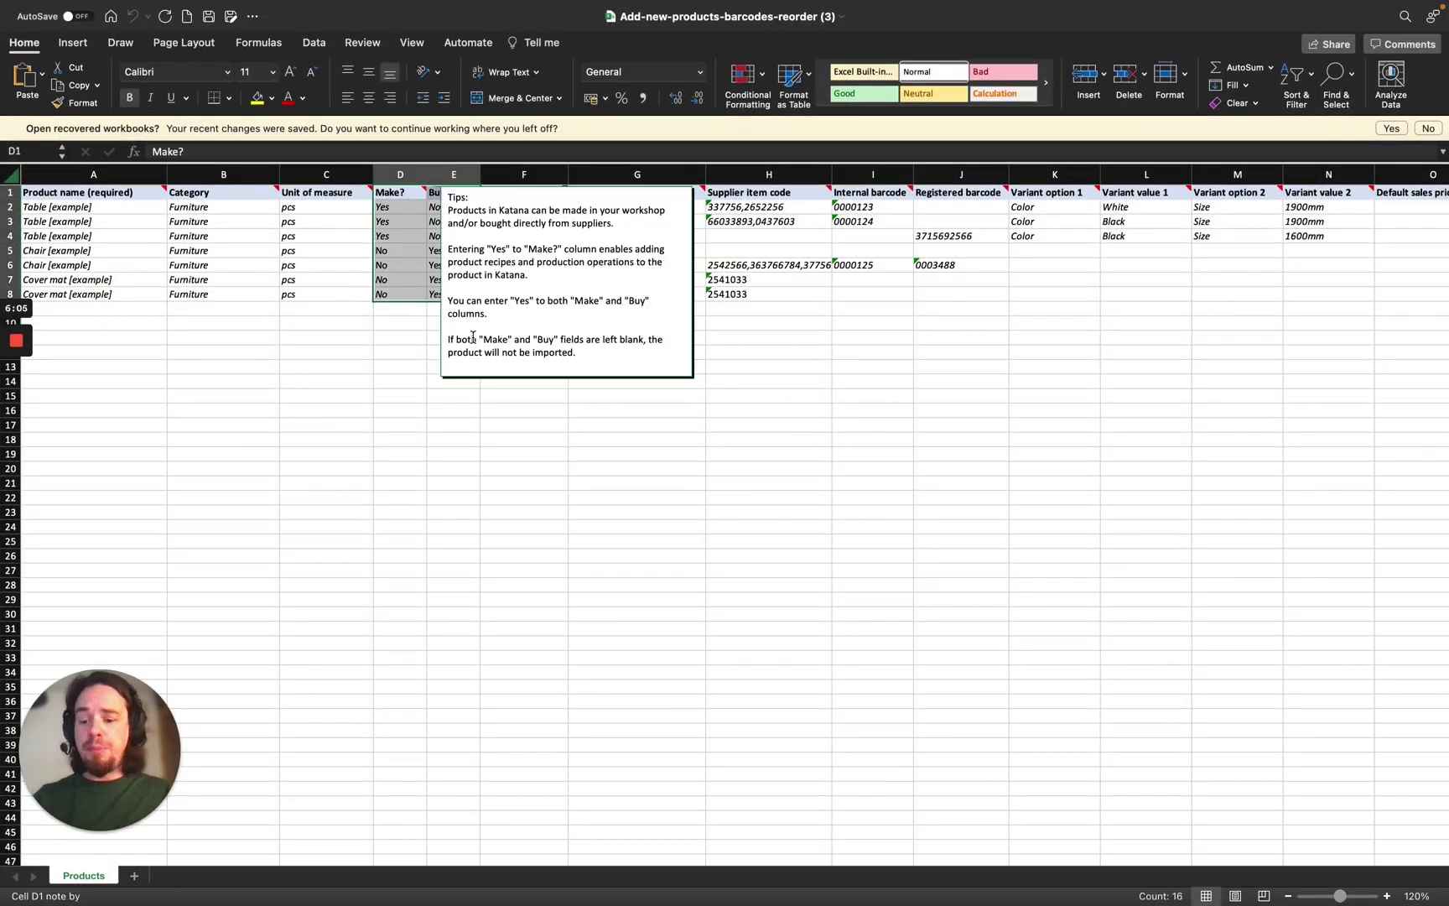
left_click(546, 461)
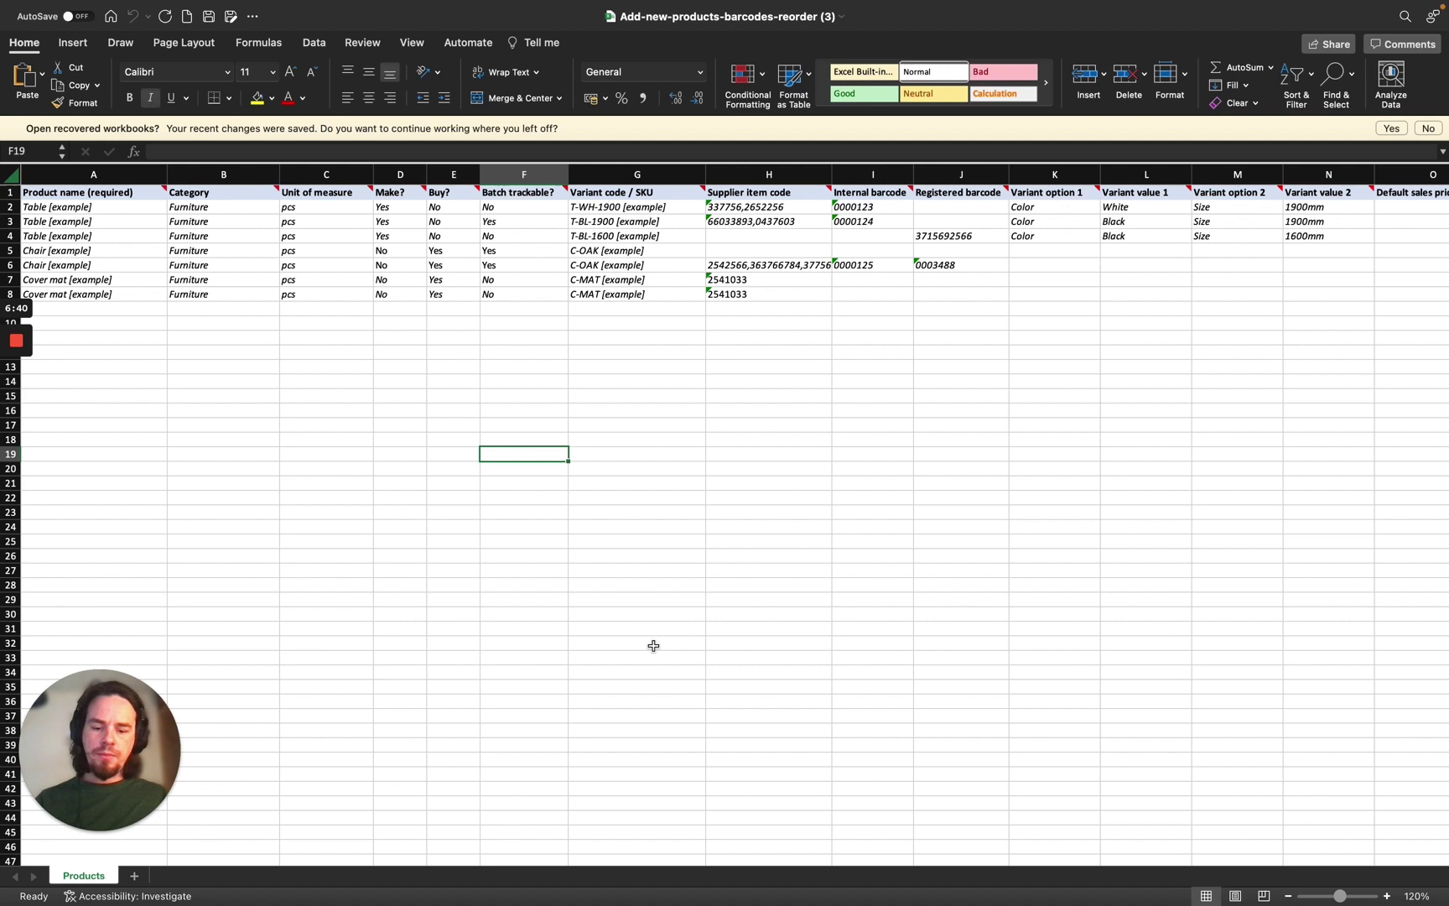
mouse_move(1019, 889)
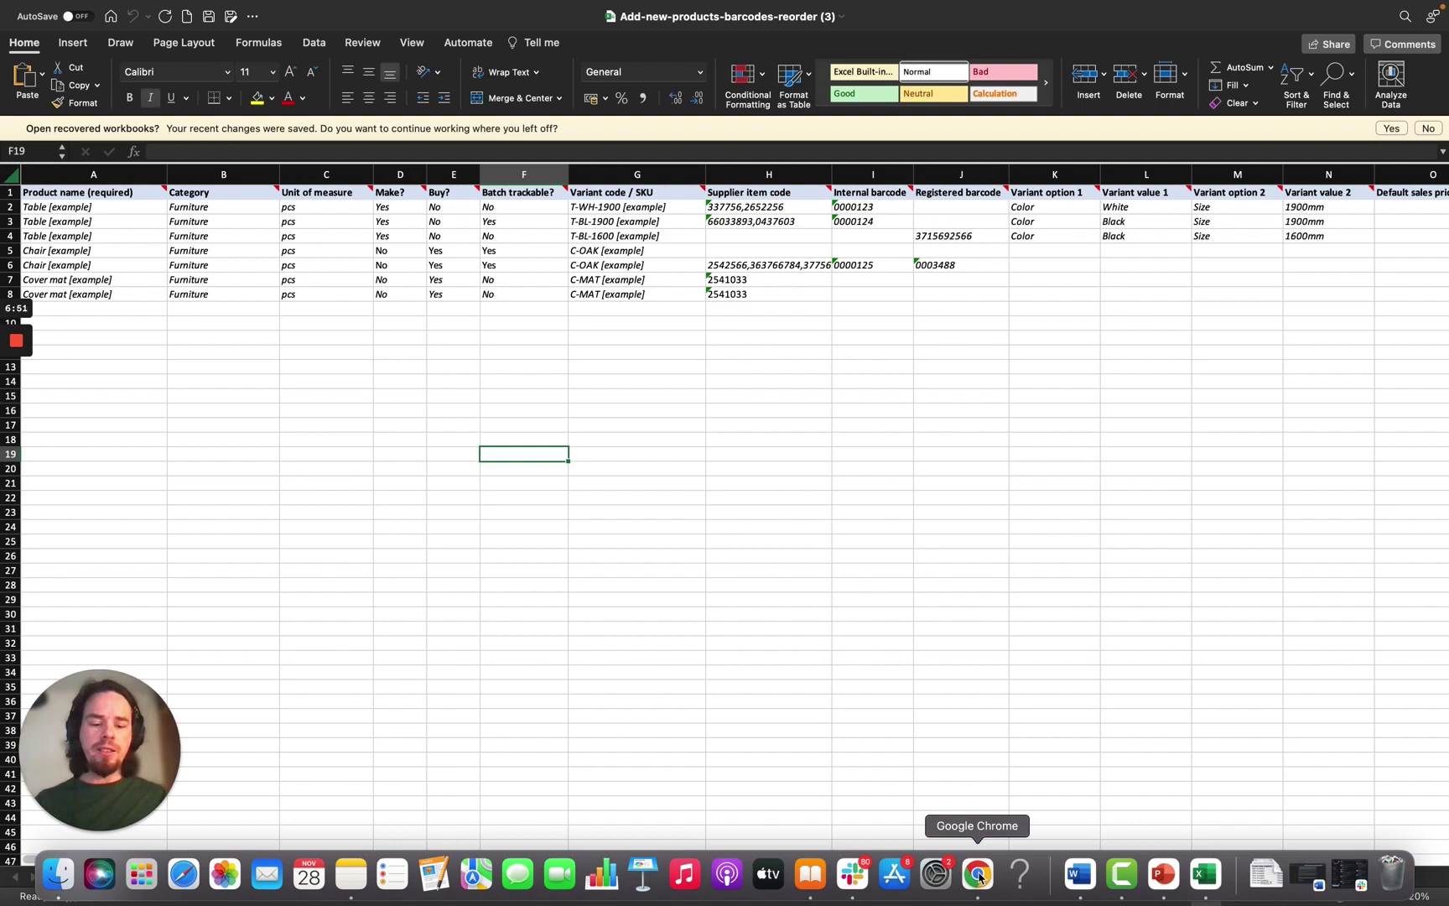
Download the data under 'Update existing products and reorder points' on the Data import page
left_click(978, 874)
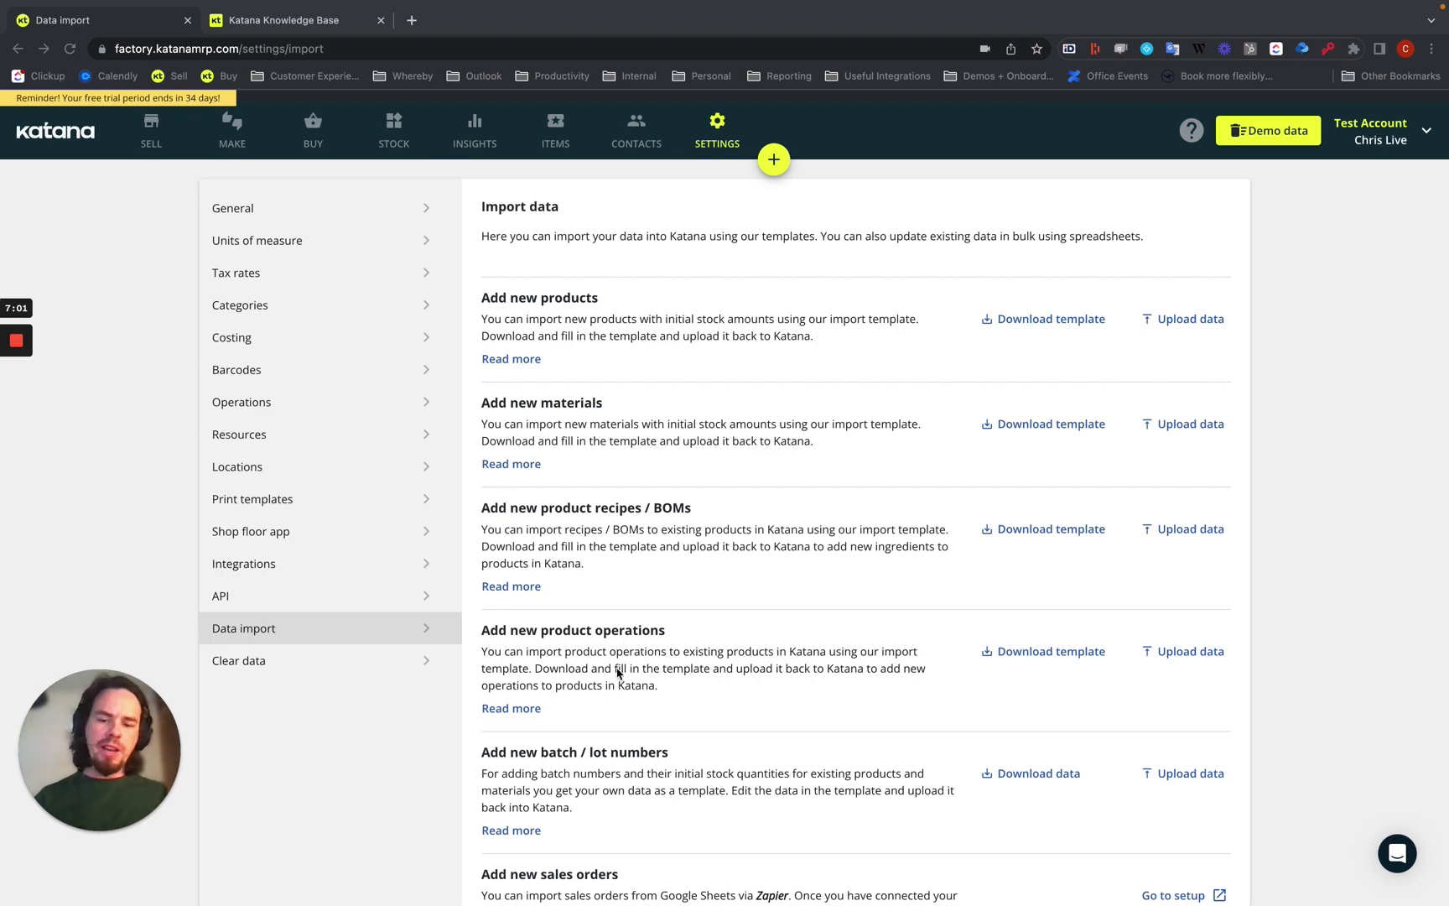
scroll(759, 749, "down", 6)
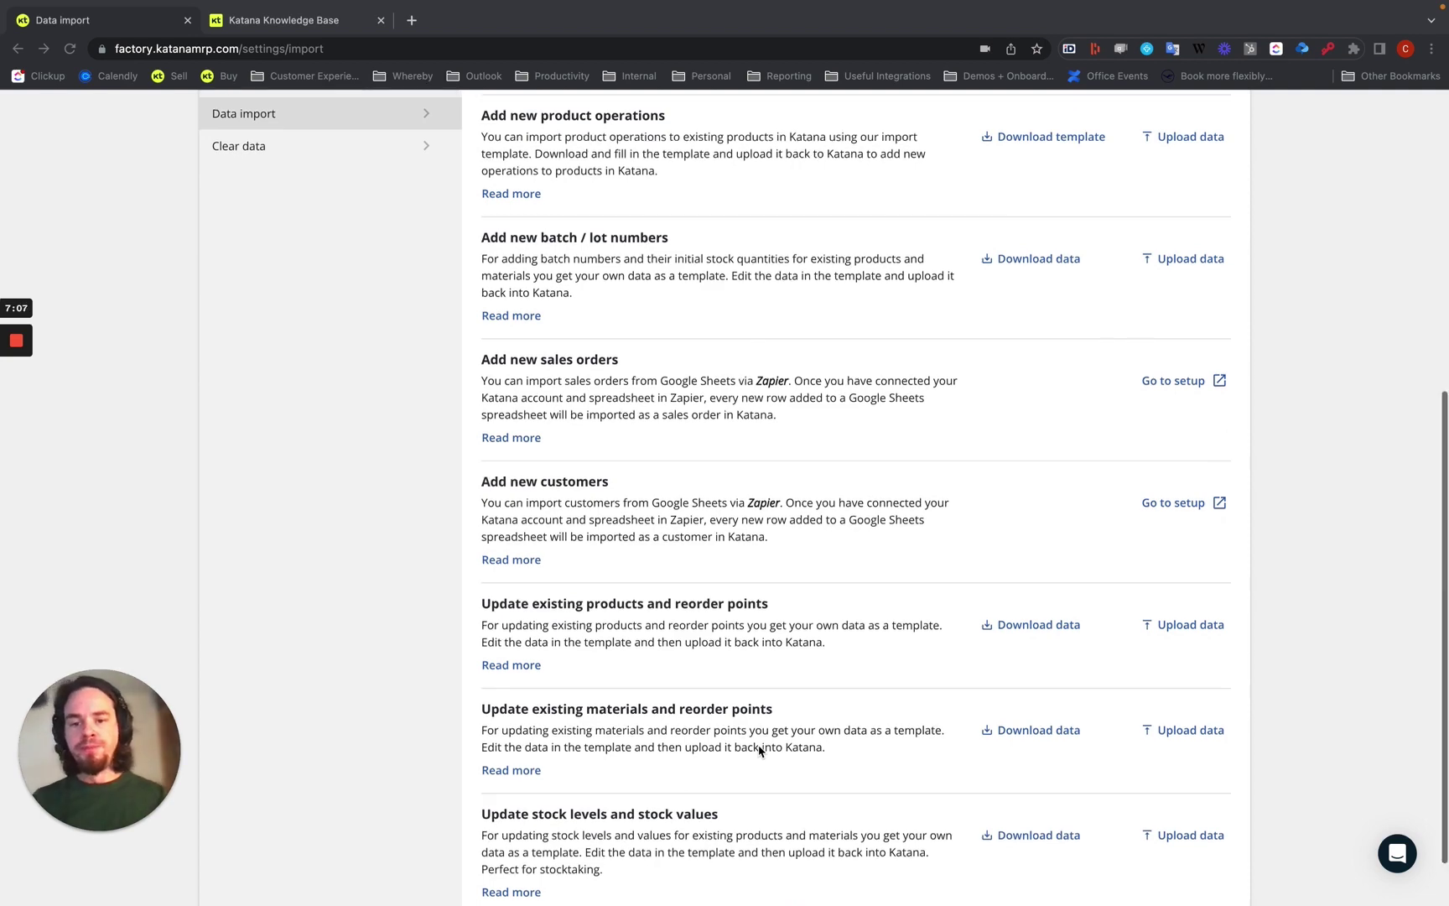
scroll(757, 750, "up", 3)
scroll(650, 704, "down", 3)
scroll(647, 704, "down", 1)
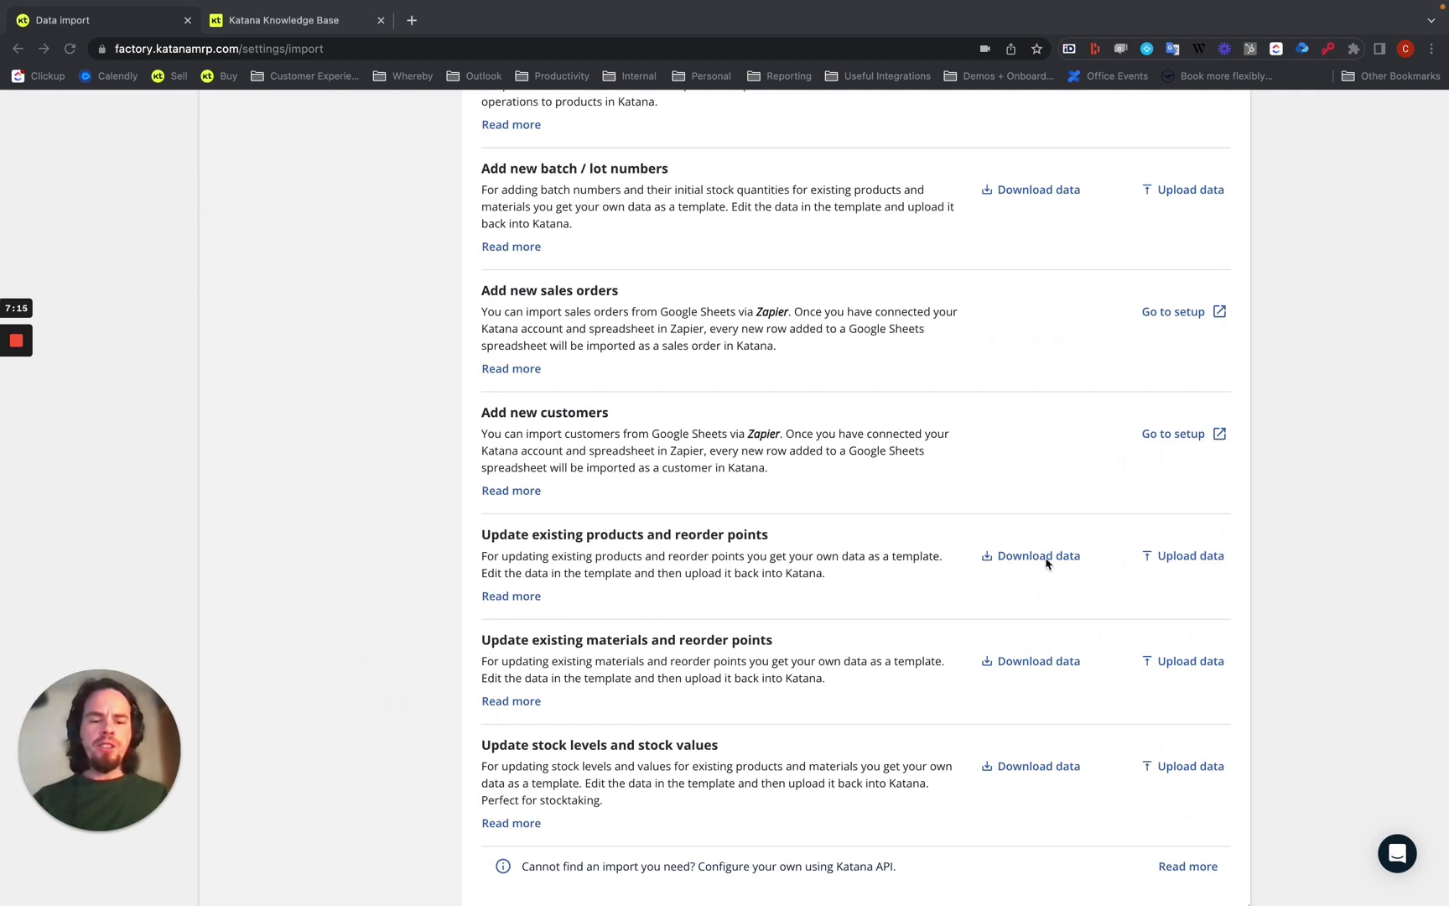
left_click(1019, 556)
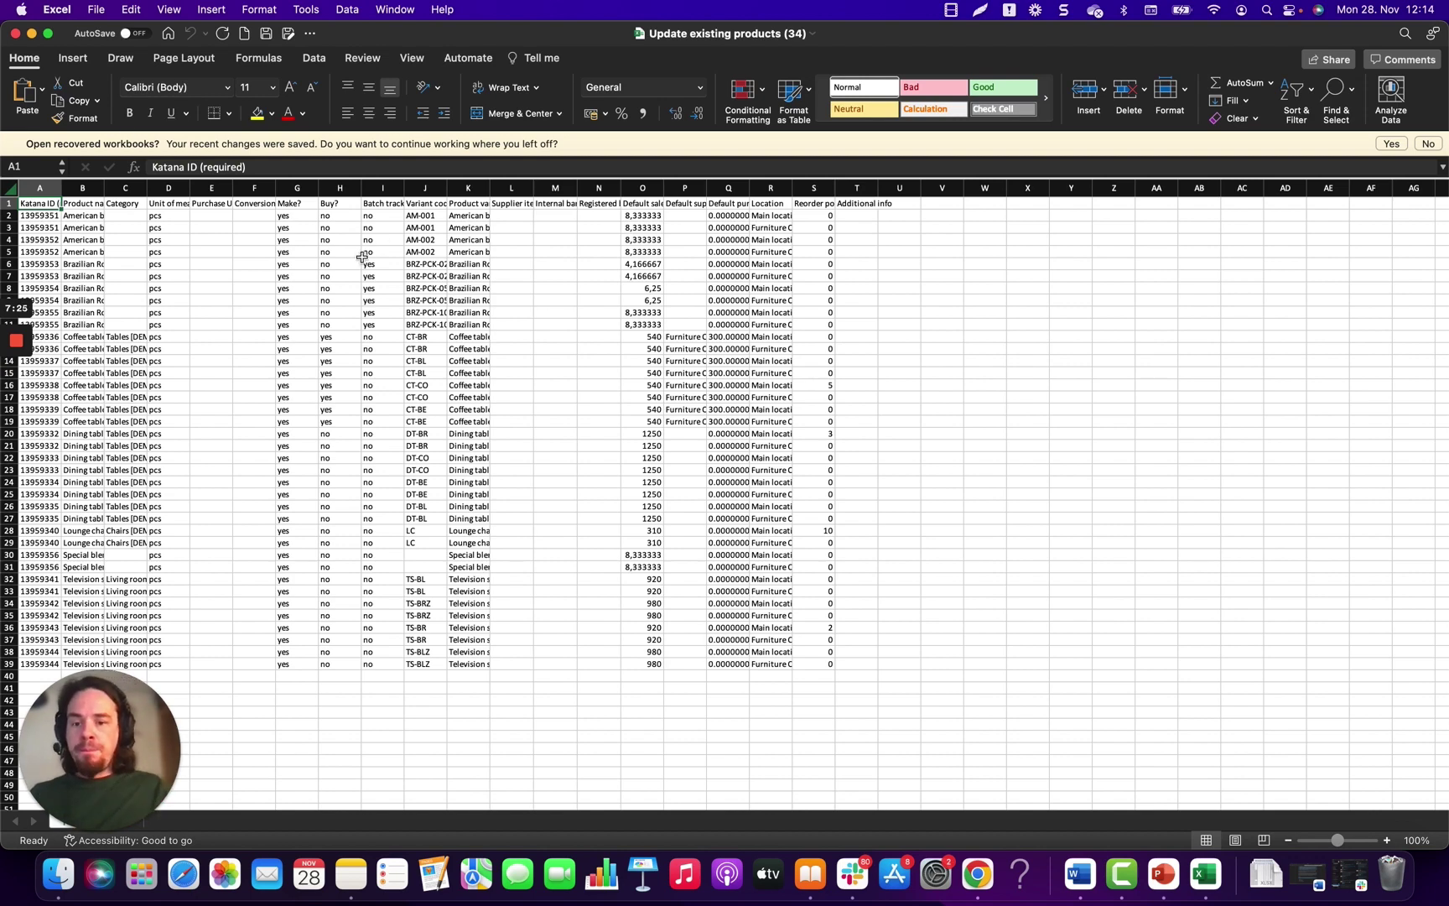
left_click_drag(374, 220, 401, 665)
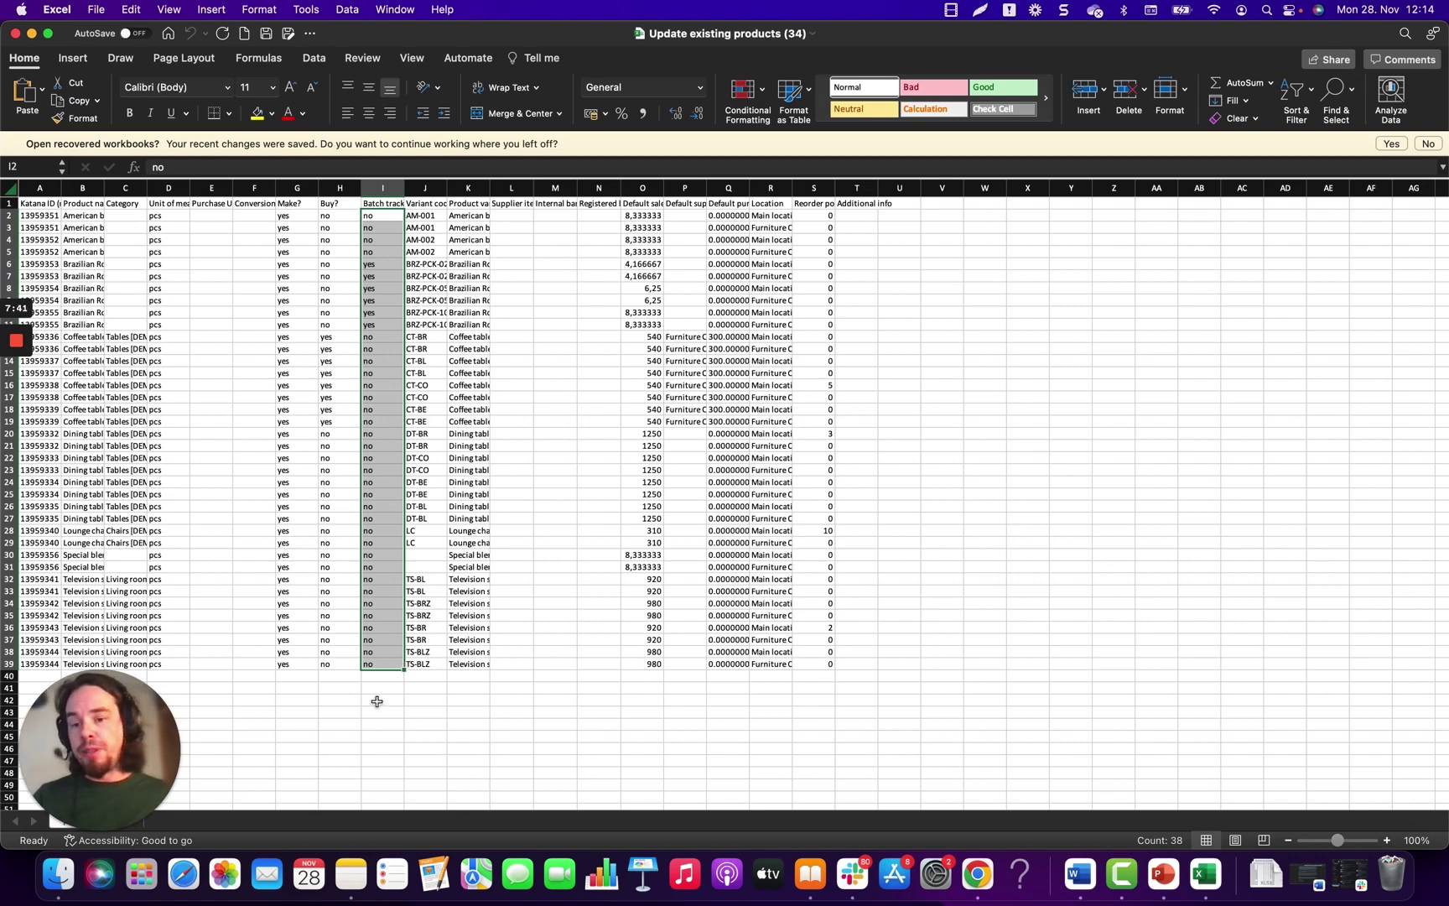
left_click(650, 516)
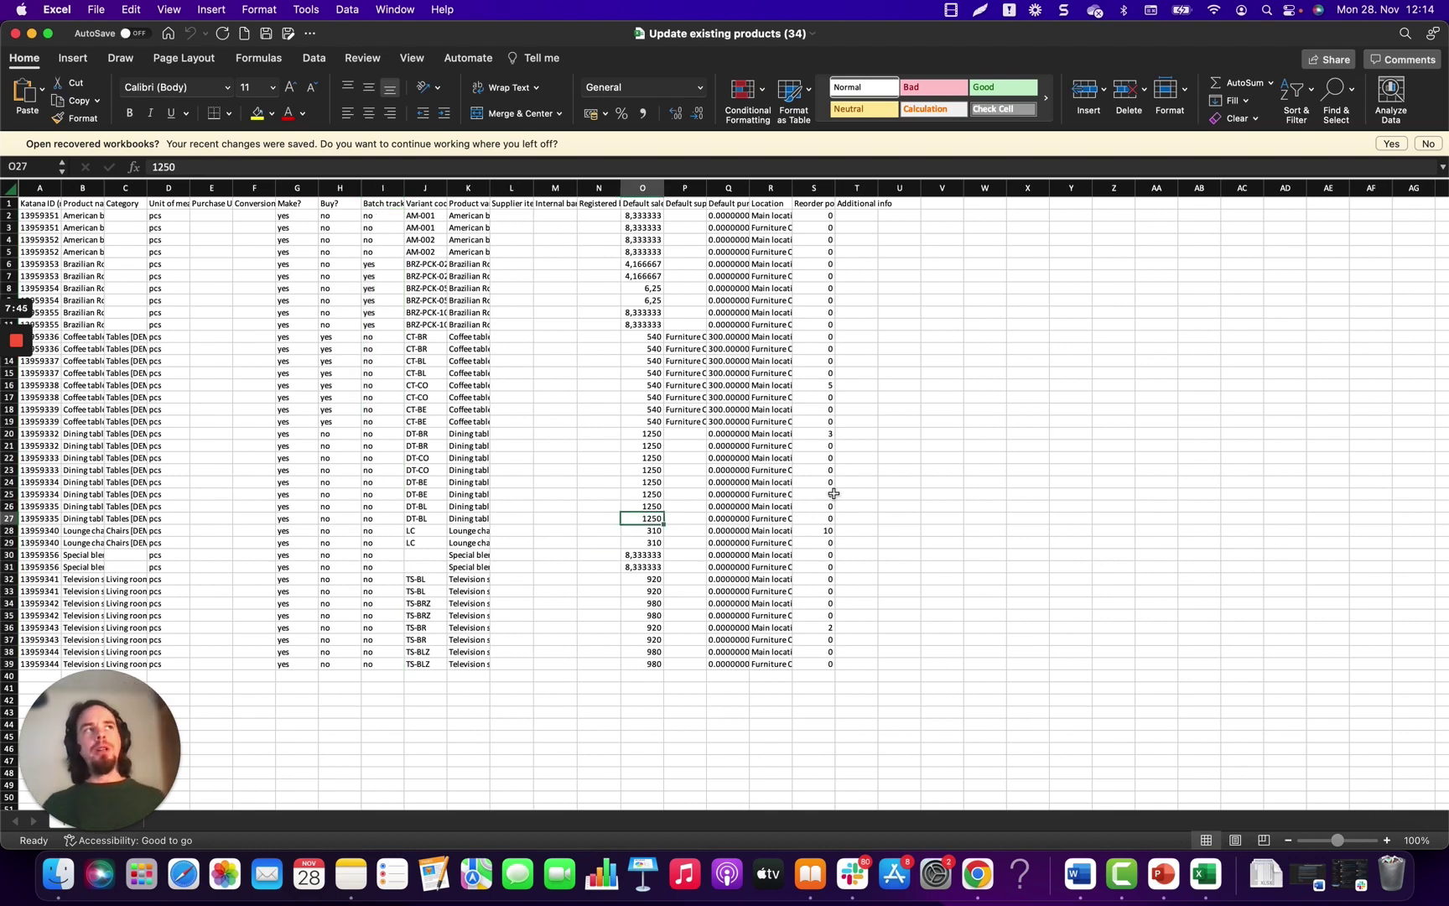